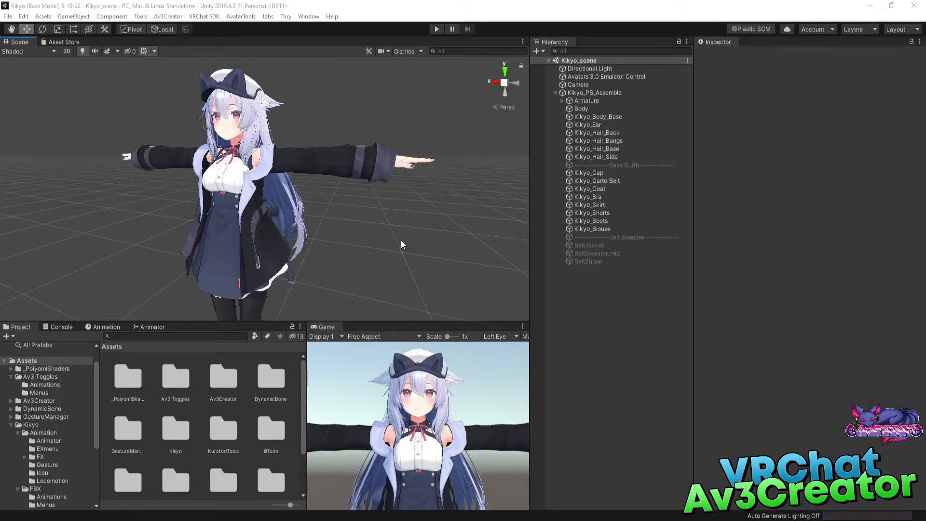
{"action": "left_click", "coordinate": [60, 327]}
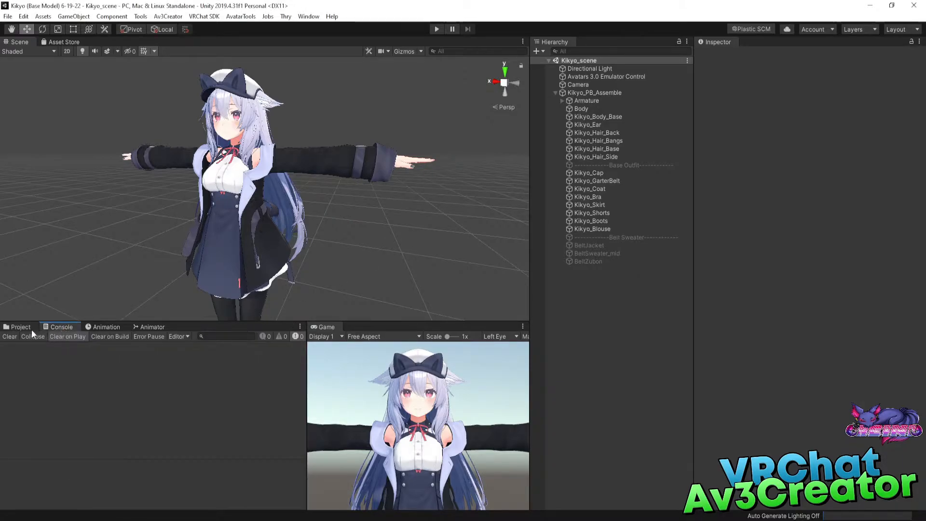
{"action": "left_click", "coordinate": [23, 327]}
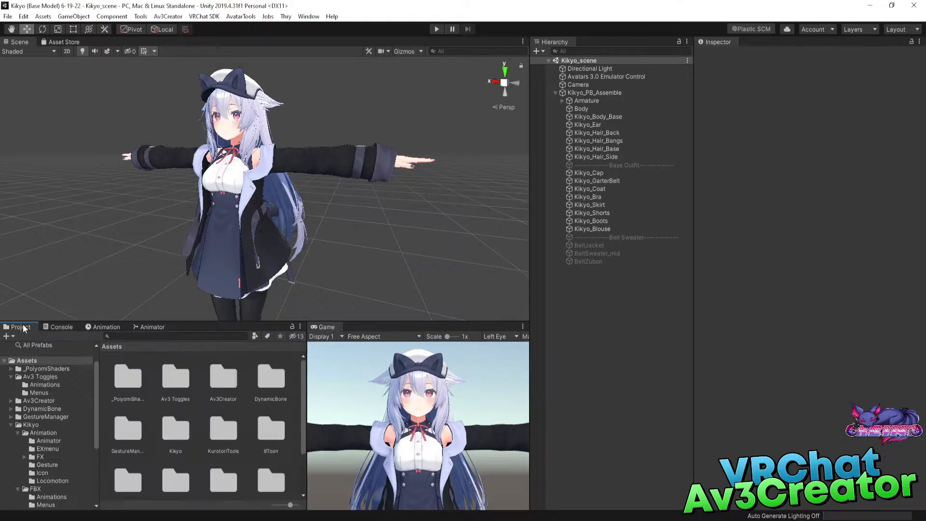
{"action": "left_click", "coordinate": [409, 217]}
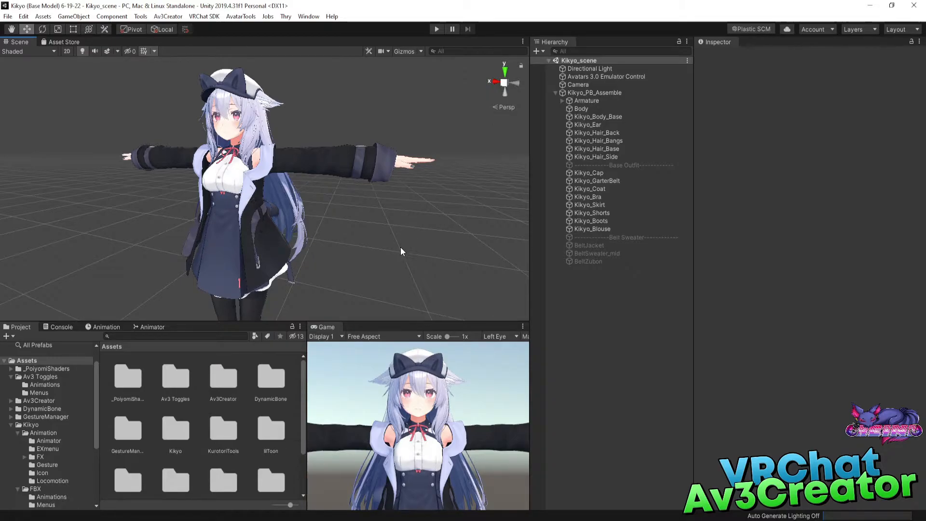
Enable the Avatars 3.0 Emulator for the scene and select the Kikyo_PB_Assemble avatar.
{"action": "left_click", "coordinate": [141, 19]}
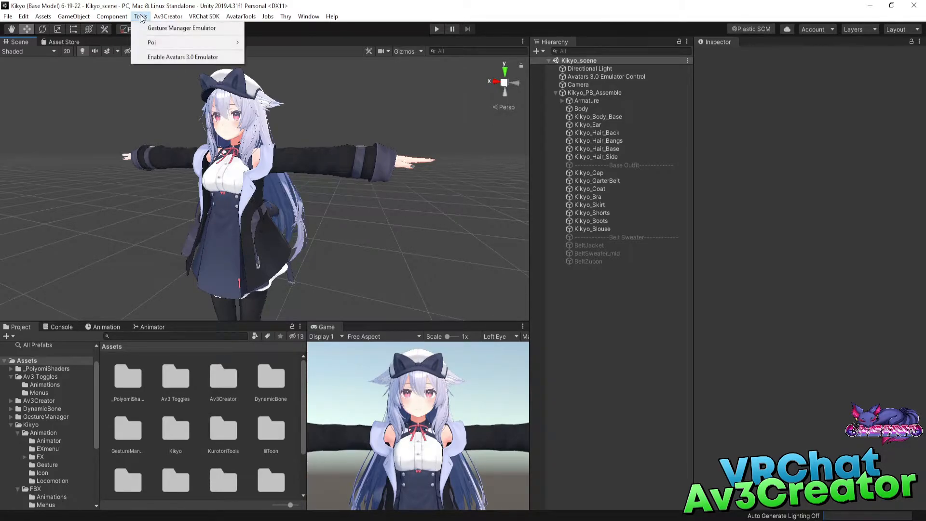
{"action": "left_click", "coordinate": [164, 56]}
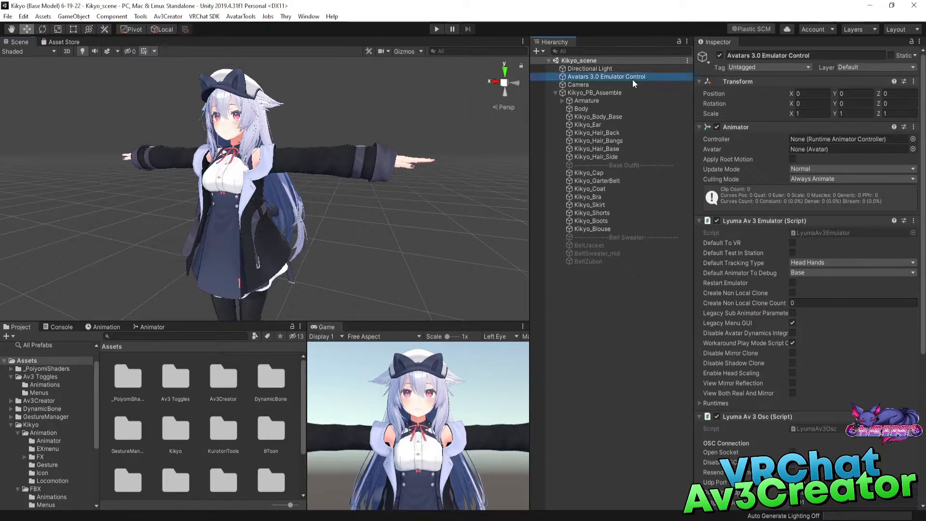
{"action": "left_click", "coordinate": [579, 92]}
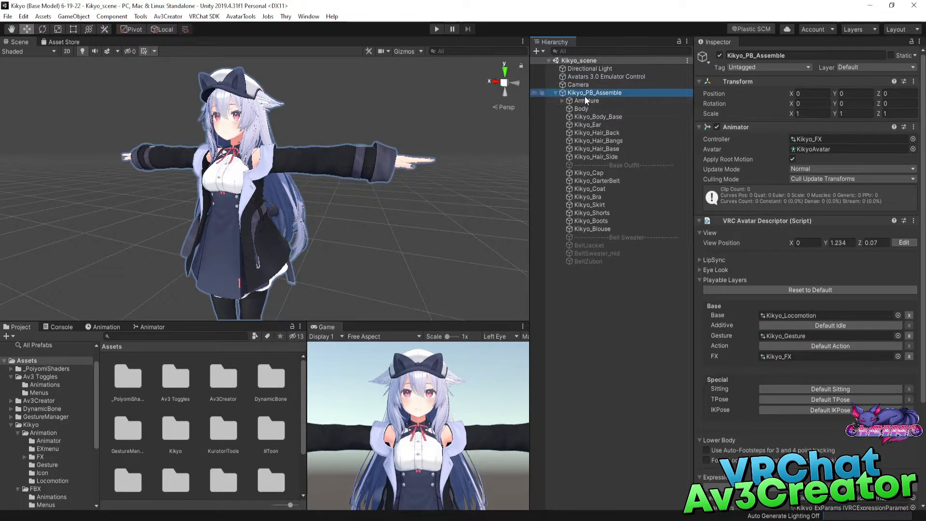
{"action": "left_click", "coordinate": [167, 17]}
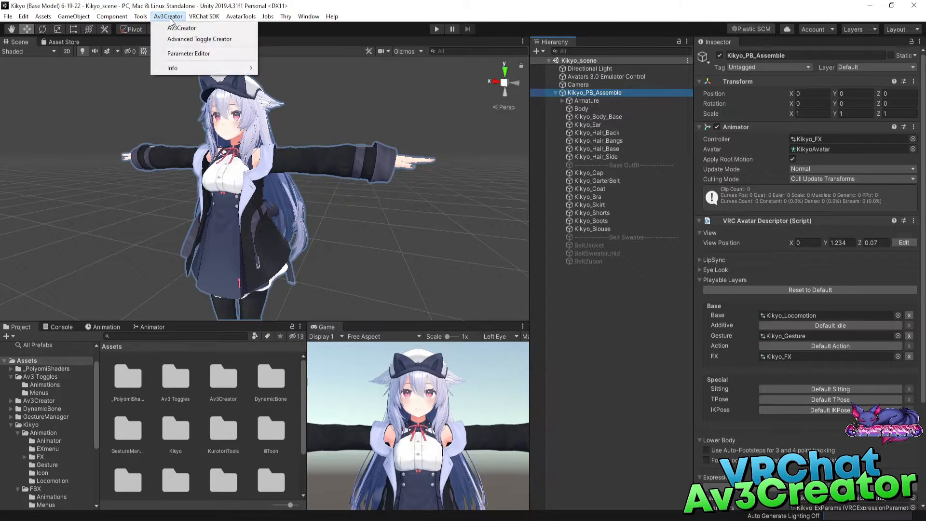
{"action": "left_click", "coordinate": [210, 39]}
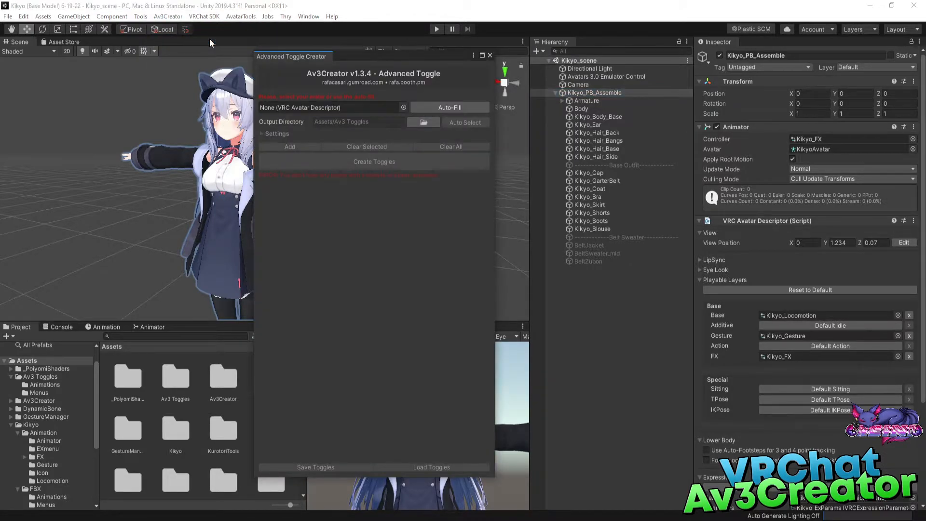
{"action": "left_click_drag", "start_coordinate": [389, 56], "coordinate": [427, 62]}
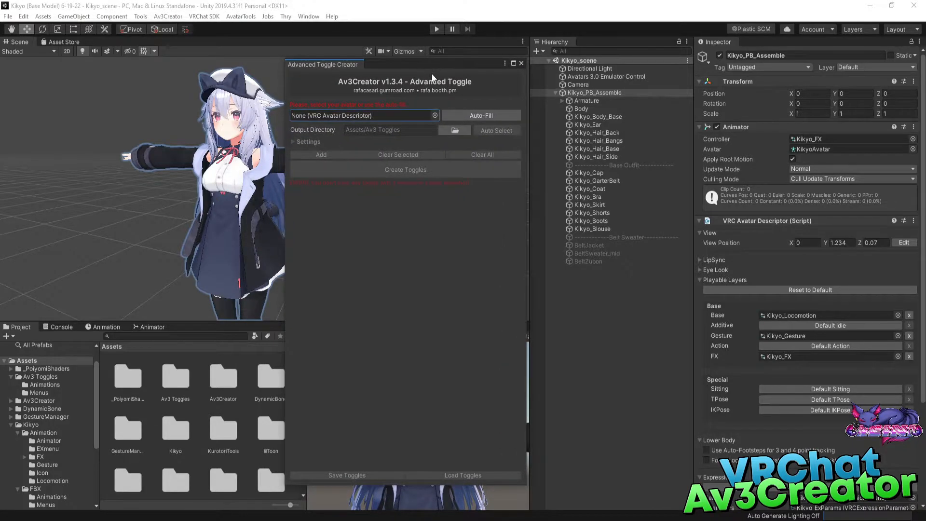
{"action": "left_click", "coordinate": [522, 63]}
{"action": "left_click", "coordinate": [168, 17]}
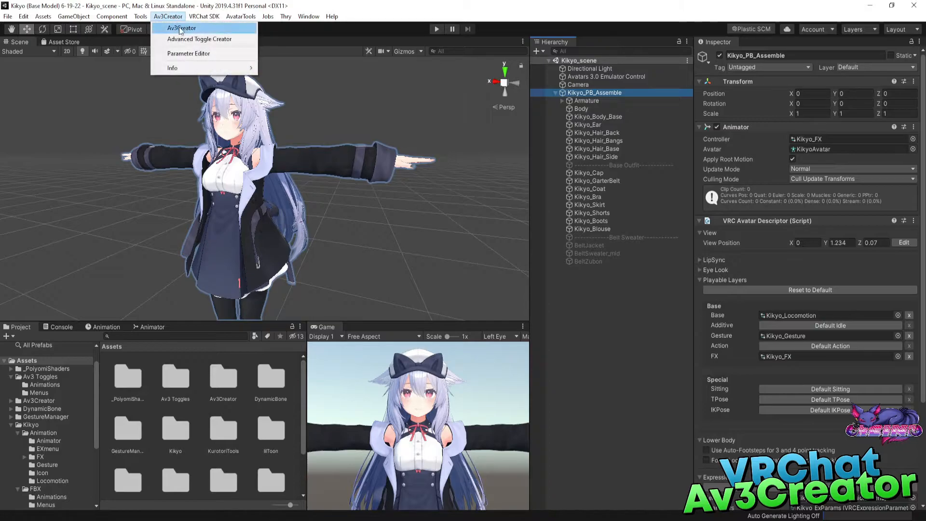
{"action": "left_click", "coordinate": [181, 29]}
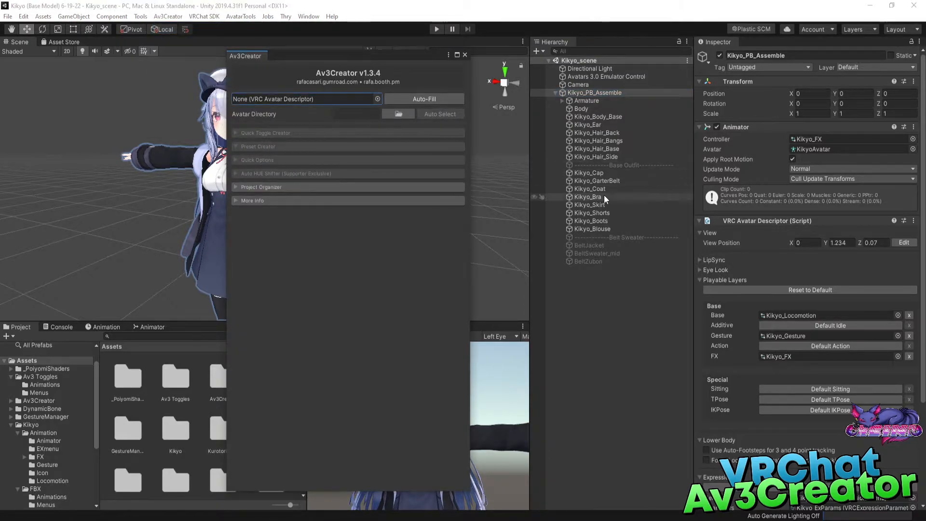
{"action": "left_click", "coordinate": [464, 55]}
Open the Advanced Toggle Creator and assign Kikyo_PB_Assemble as its avatar descriptor.
{"action": "left_click", "coordinate": [168, 16]}
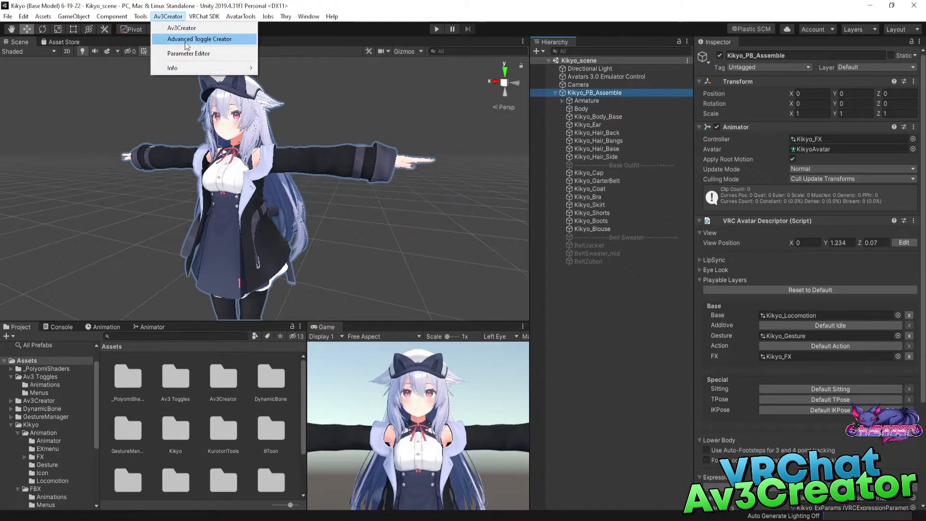
{"action": "left_click", "coordinate": [185, 41]}
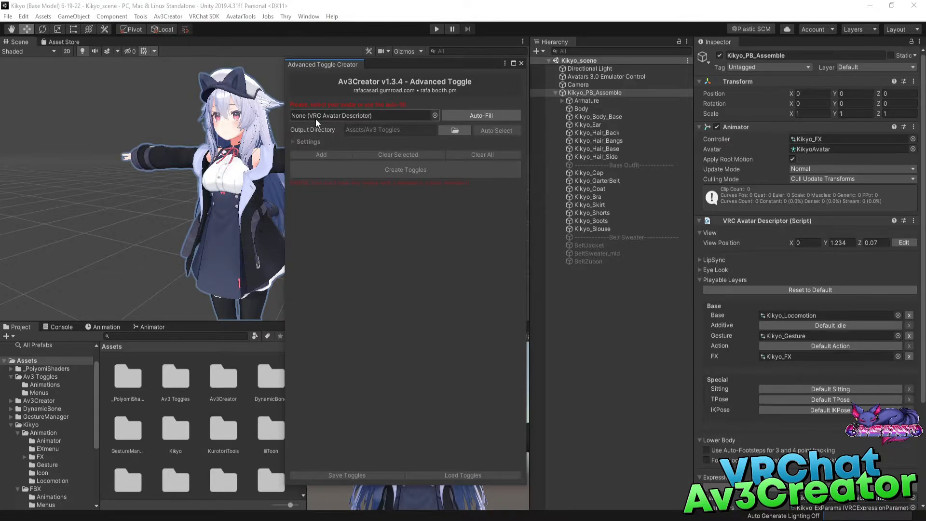
{"action": "left_click", "coordinate": [472, 114]}
{"action": "left_click_drag", "start_coordinate": [595, 92], "coordinate": [381, 107]}
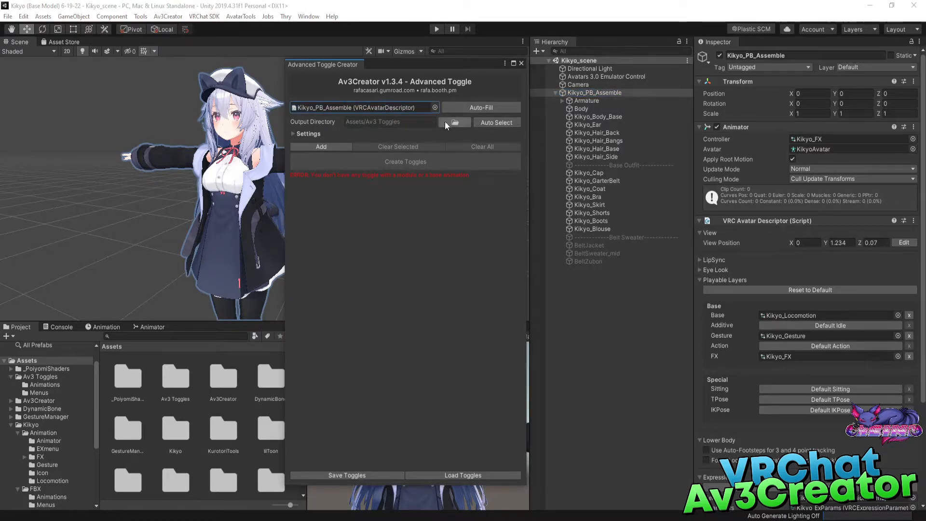
Auto-select the output directory and accept Assets/Kikyo/FBX as the avatar folder.
{"action": "left_click", "coordinate": [510, 125]}
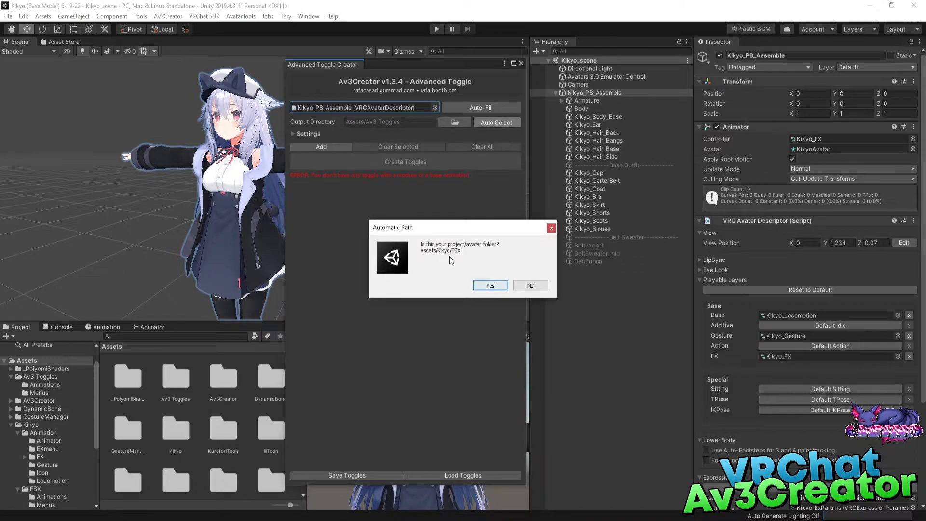
{"action": "left_click", "coordinate": [480, 287]}
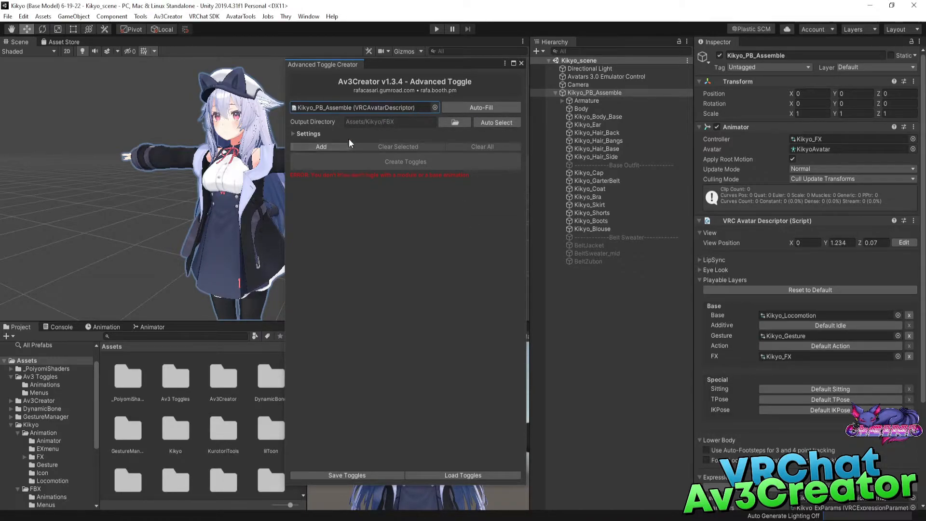
Set the toggle output directory to the Av3 Toggles folder inside Assets.
{"action": "left_click", "coordinate": [462, 121]}
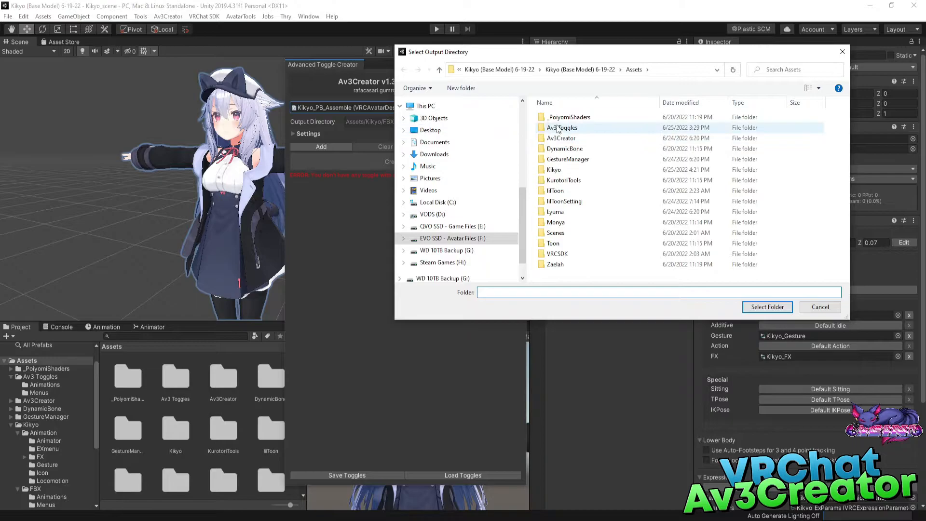
{"action": "left_click", "coordinate": [559, 128]}
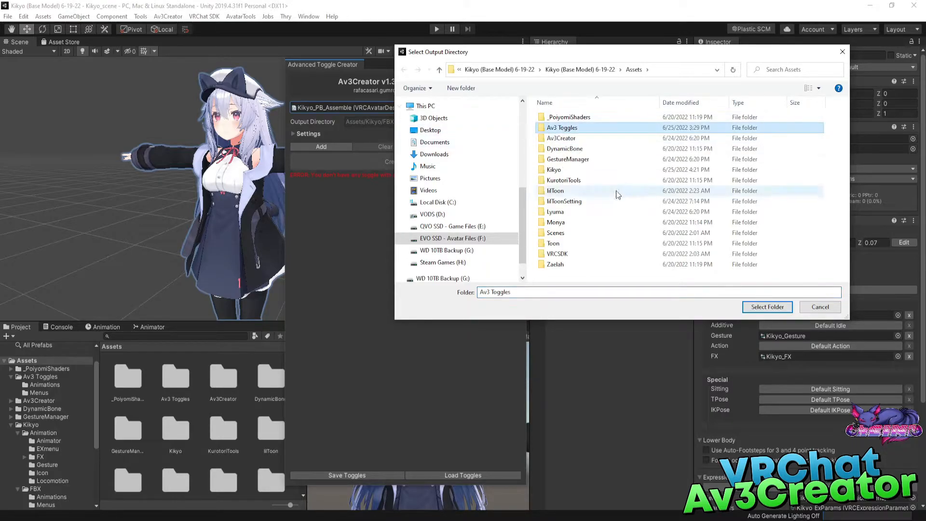
{"action": "left_click", "coordinate": [599, 223]}
{"action": "left_click", "coordinate": [579, 254]}
{"action": "left_click", "coordinate": [579, 158]}
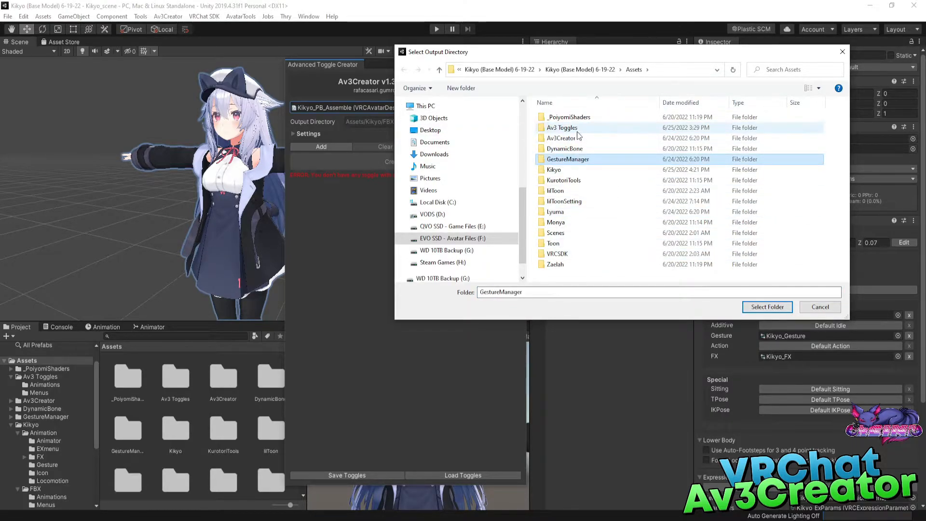
{"action": "right_click", "coordinate": [565, 274]}
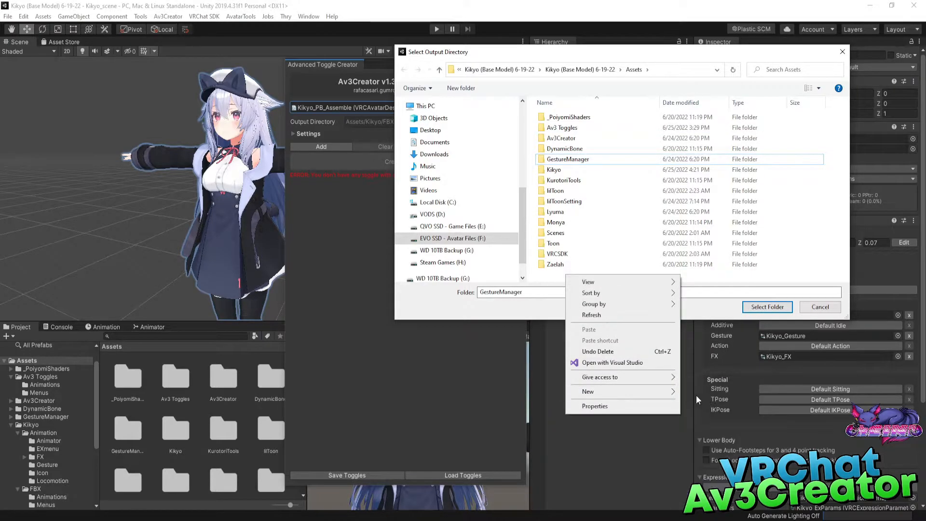
{"action": "left_click", "coordinate": [553, 282]}
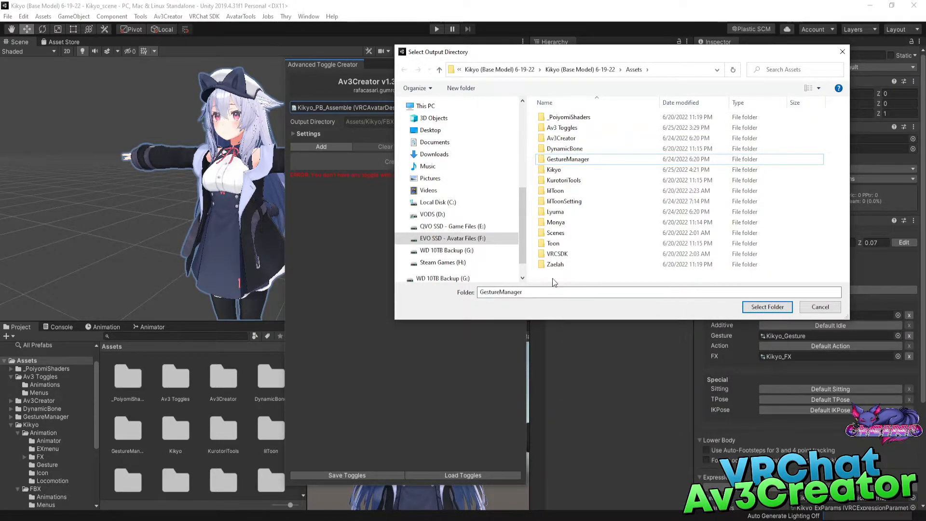
{"action": "double_click", "coordinate": [565, 129]}
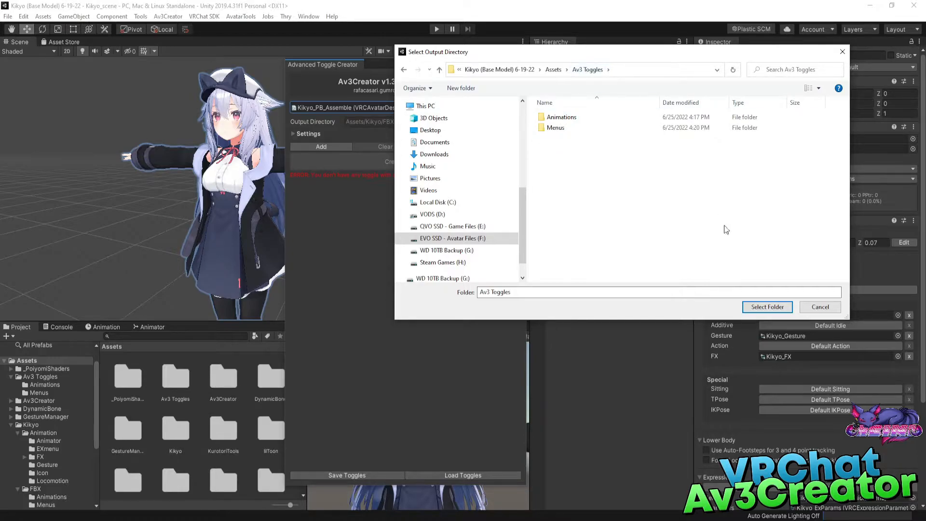
{"action": "left_click", "coordinate": [767, 307]}
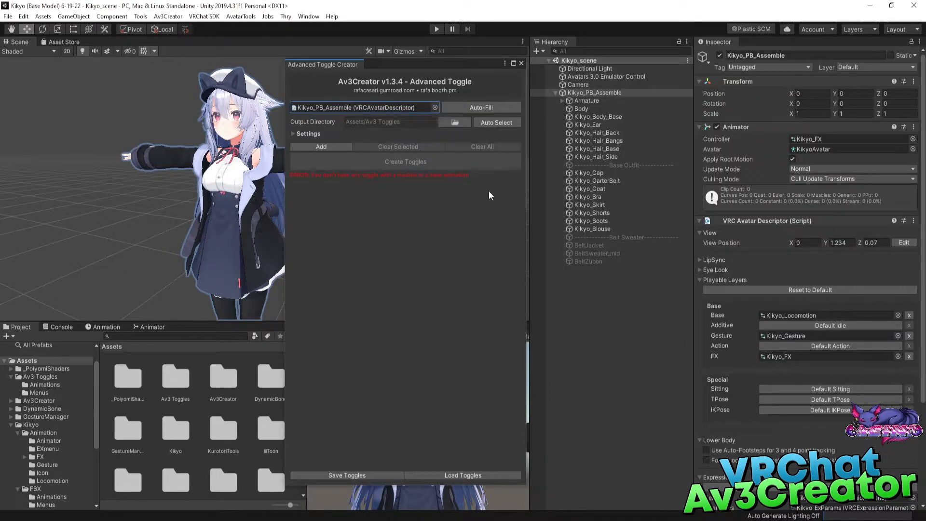
Expand the toggle creator's settings and auto-detect the Write Defaults option, keeping Create New Menu enabled with the name Clothing Toggles.
{"action": "left_click", "coordinate": [292, 134]}
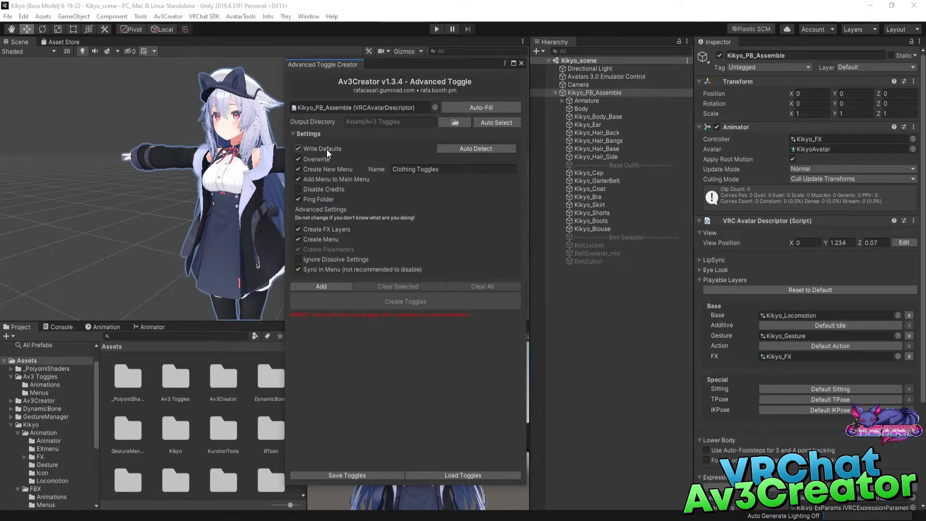
{"action": "left_click", "coordinate": [479, 149]}
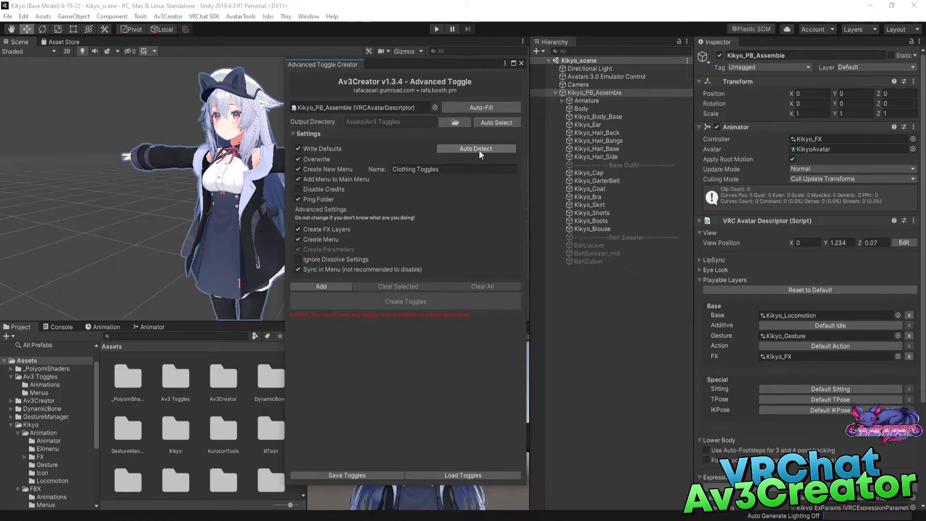
{"action": "left_click", "coordinate": [332, 170]}
{"action": "left_click", "coordinate": [332, 170]}
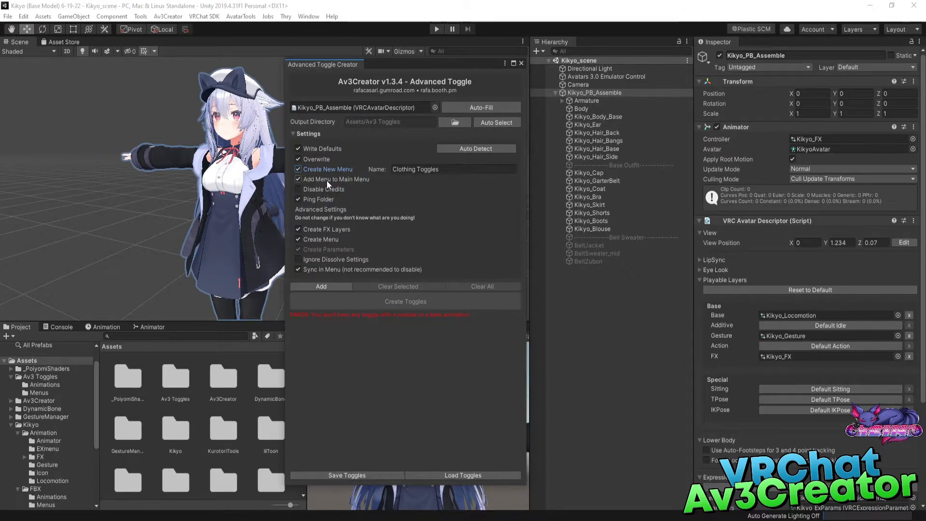
{"action": "mouse_move", "coordinate": [328, 181]}
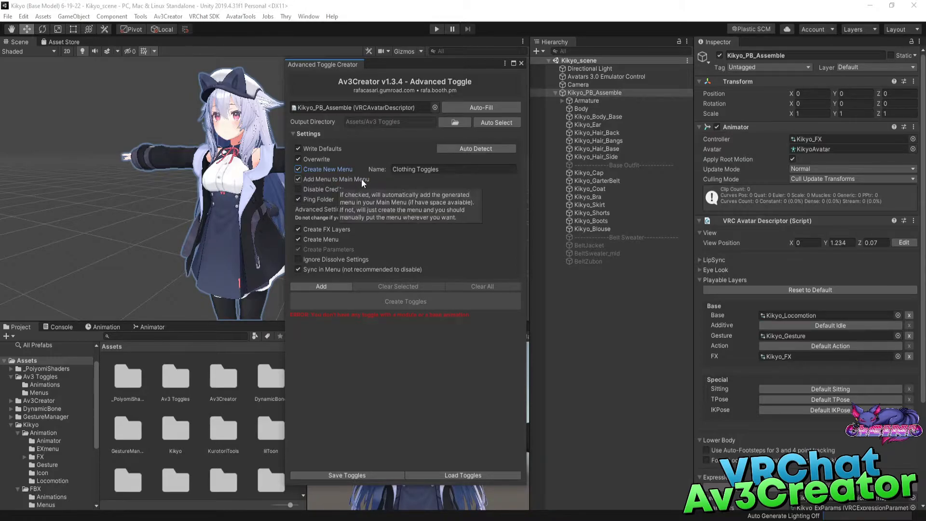
{"action": "left_click", "coordinate": [408, 169]}
{"action": "left_click", "coordinate": [408, 170]}
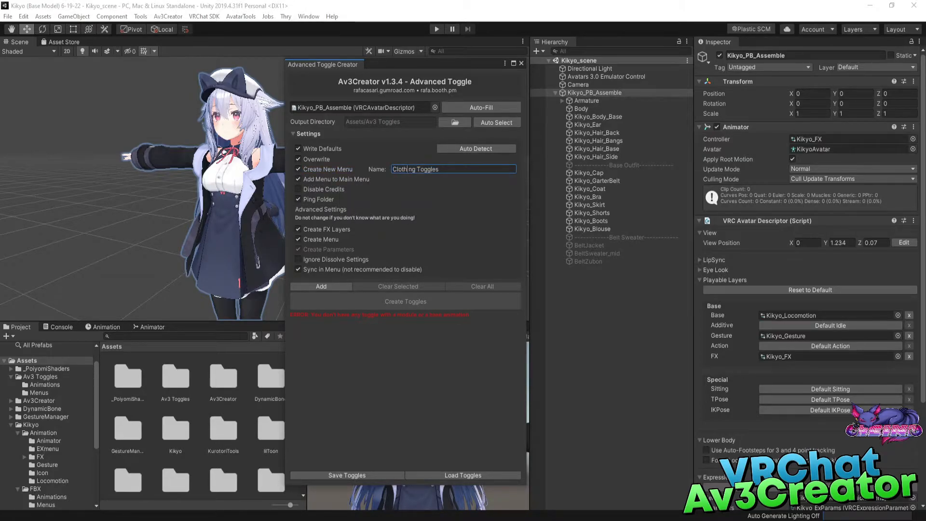
{"action": "mouse_move", "coordinate": [307, 169]}
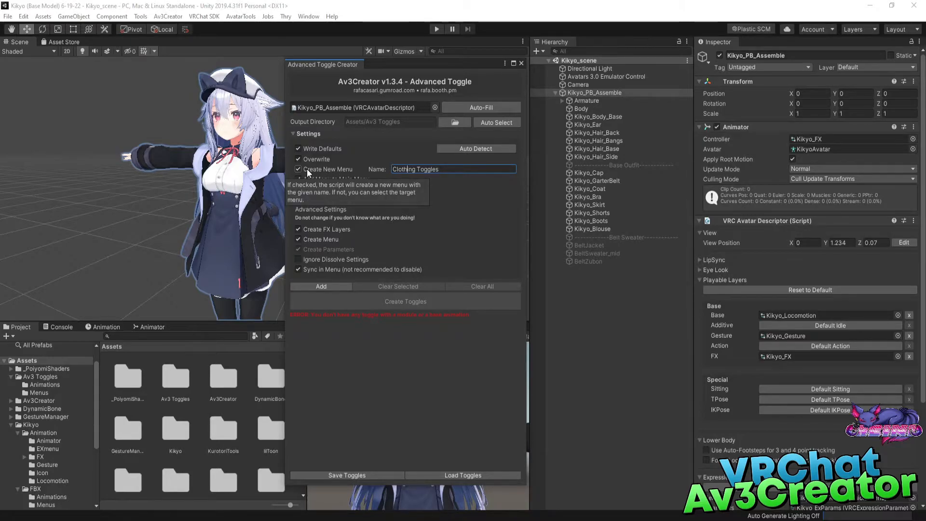
Try using the existing Clothing Toggles expressions menu as the target in place of a new menu, then restore Create New Menu.
{"action": "left_click", "coordinate": [307, 168]}
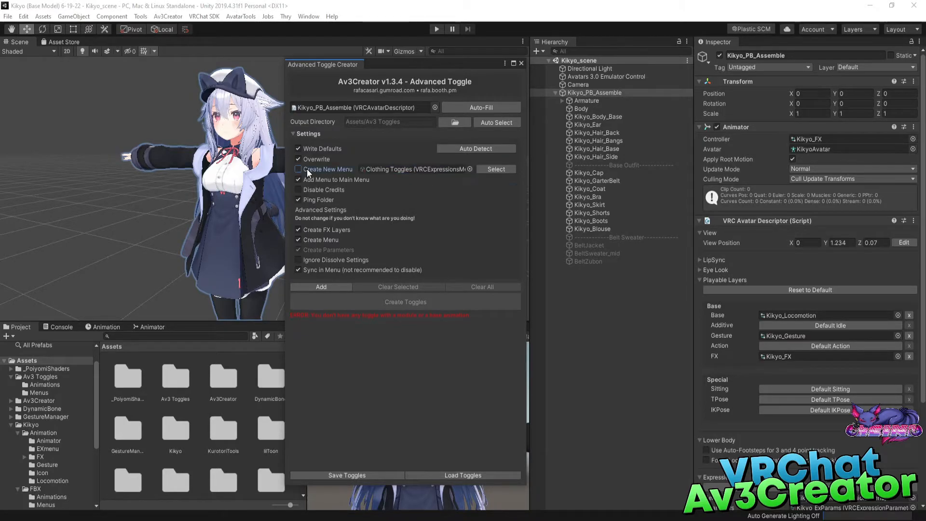
{"action": "left_click", "coordinate": [469, 168]}
{"action": "left_click", "coordinate": [500, 152]}
{"action": "left_click", "coordinate": [489, 176]}
{"action": "left_click", "coordinate": [501, 136]}
{"action": "left_click", "coordinate": [502, 128]}
{"action": "left_click", "coordinate": [489, 177]}
{"action": "left_click", "coordinate": [489, 183]}
{"action": "left_click", "coordinate": [497, 152]}
{"action": "left_click", "coordinate": [501, 128]}
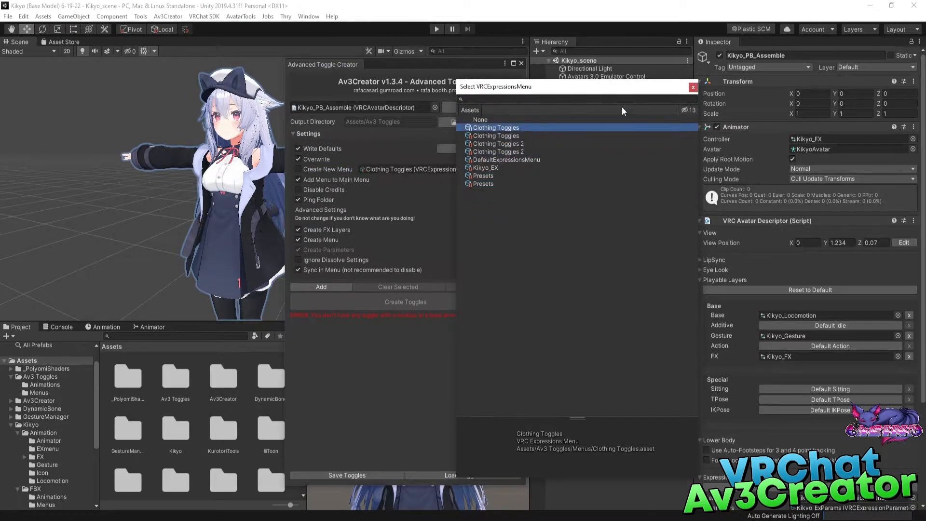
{"action": "left_click", "coordinate": [693, 87]}
{"action": "left_click", "coordinate": [323, 170]}
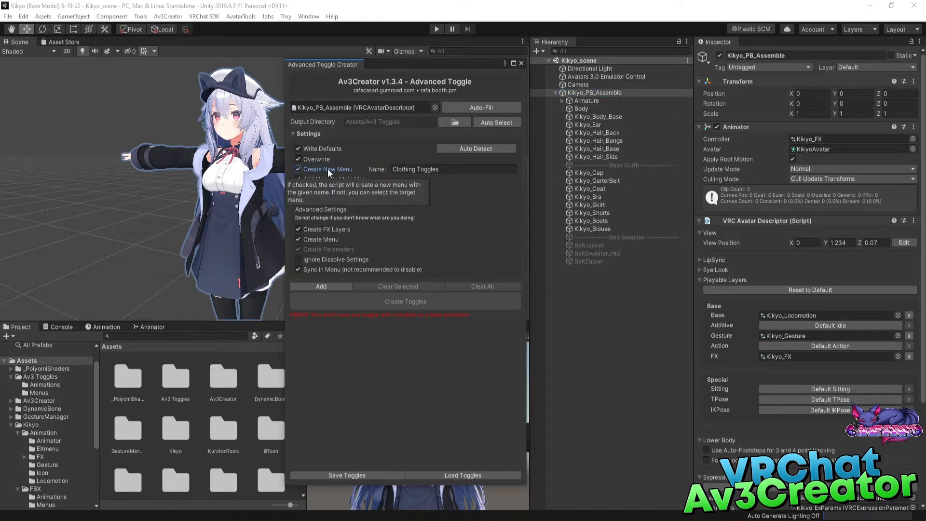
{"action": "left_click", "coordinate": [449, 170]}
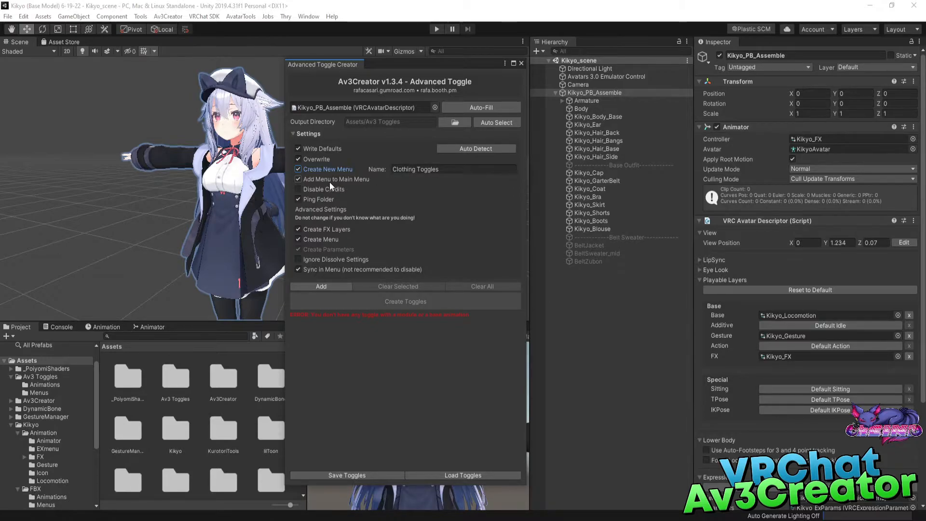
Collapse the settings and add a new toggle entry to the toggle list.
{"action": "left_click", "coordinate": [293, 134]}
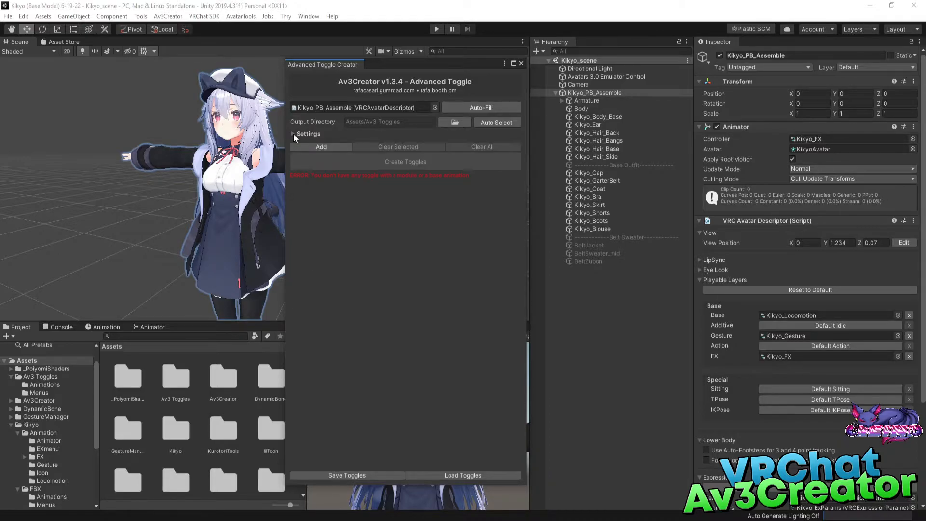
{"action": "left_click", "coordinate": [316, 146]}
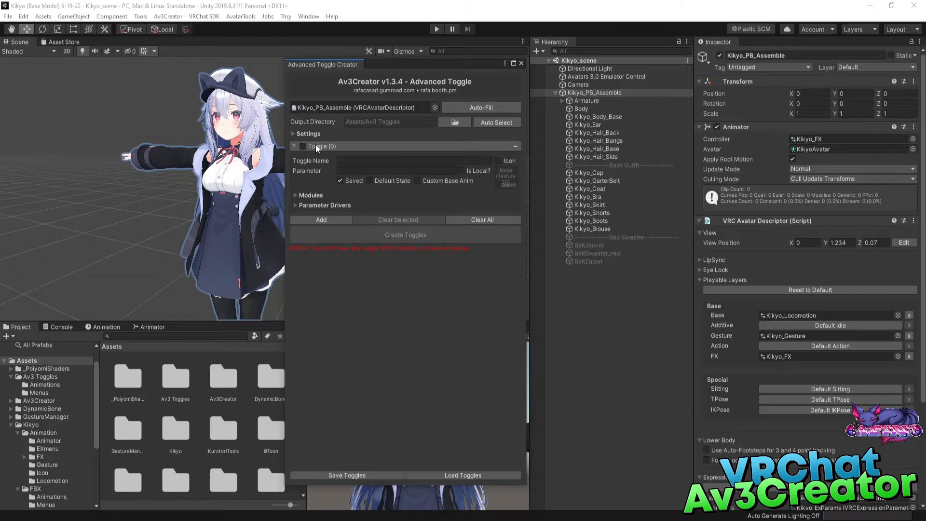
Examine the new toggle's name and parameter fields, the available module types and the parameter drivers for the ON and OFF states.
{"action": "left_click", "coordinate": [351, 160]}
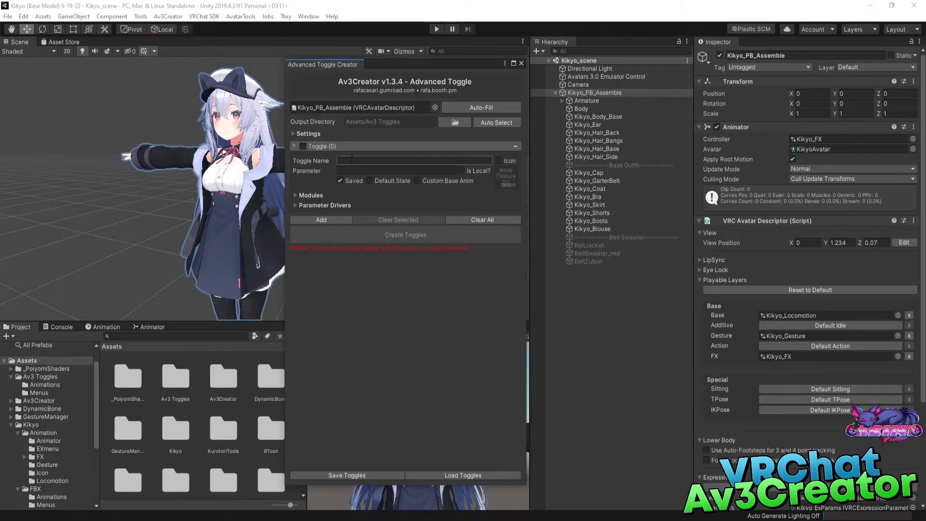
{"action": "left_click", "coordinate": [348, 171]}
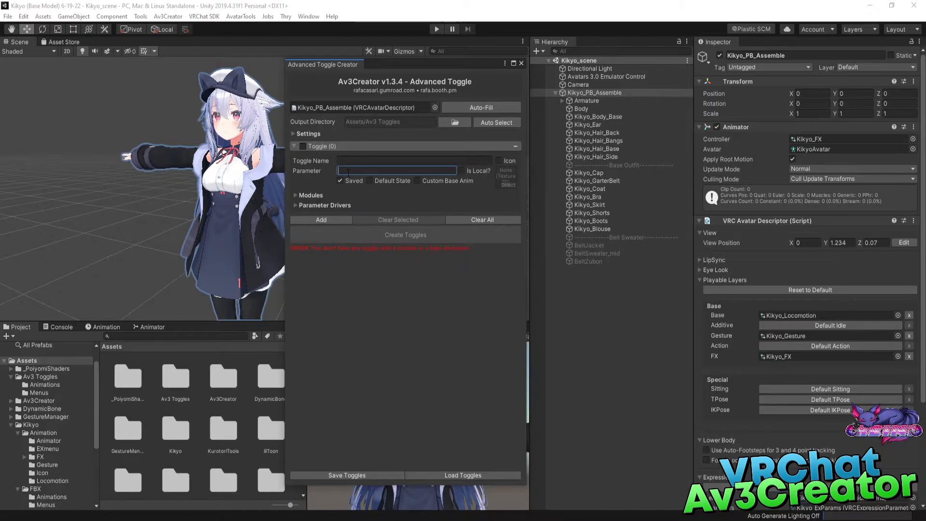
{"action": "left_click", "coordinate": [307, 195]}
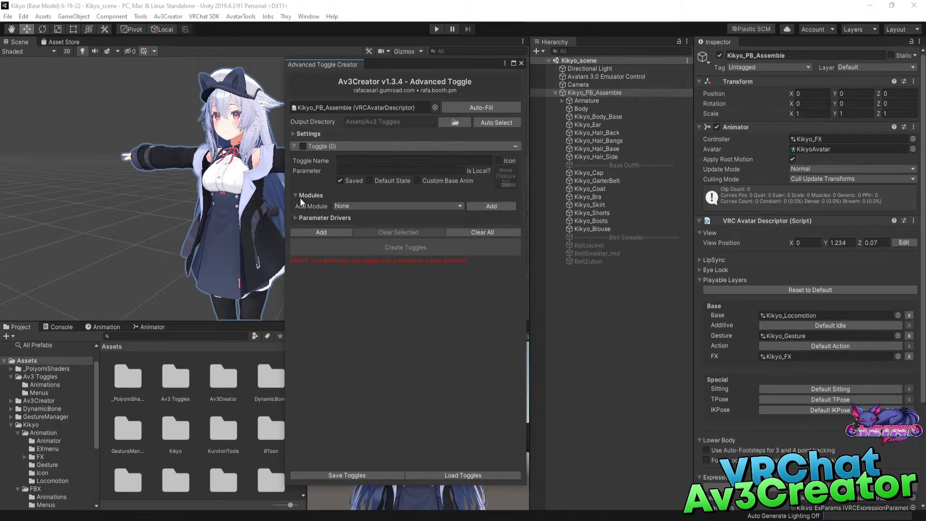
{"action": "left_click", "coordinate": [348, 206]}
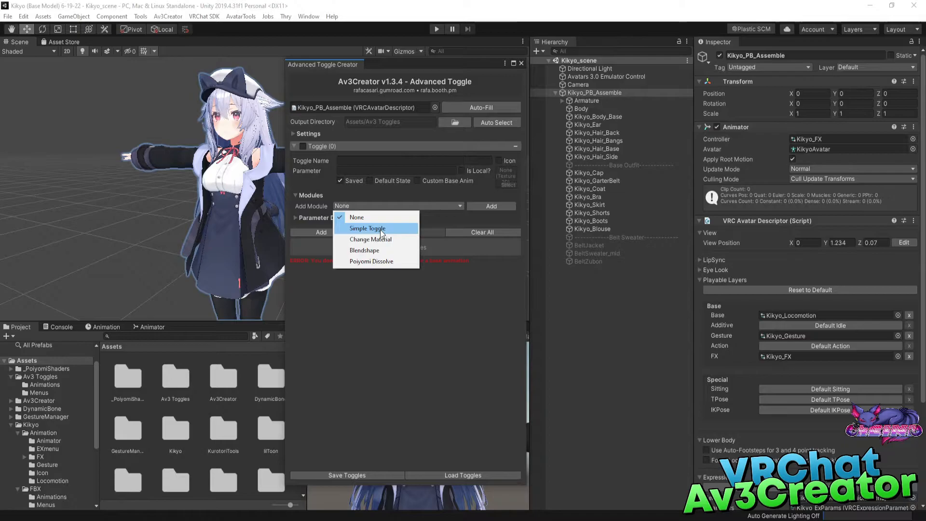
{"action": "left_click", "coordinate": [358, 300]}
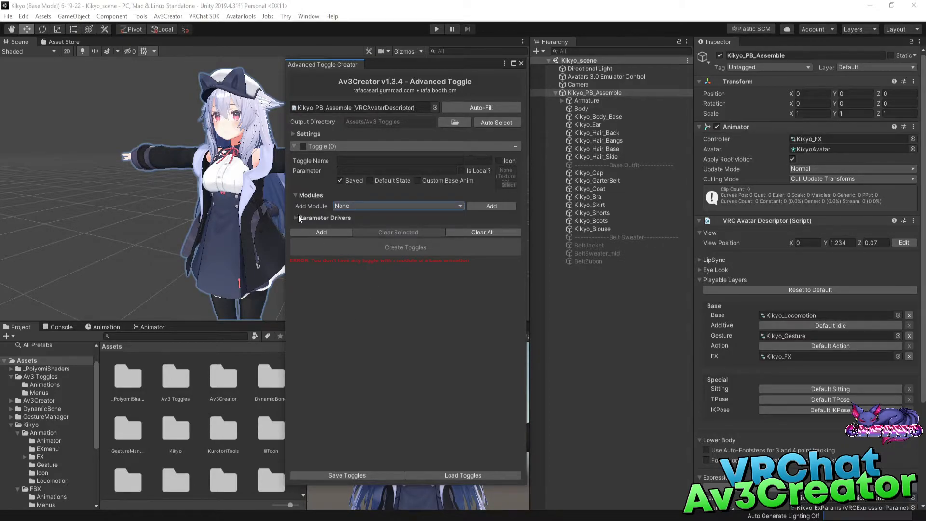
{"action": "left_click", "coordinate": [294, 218]}
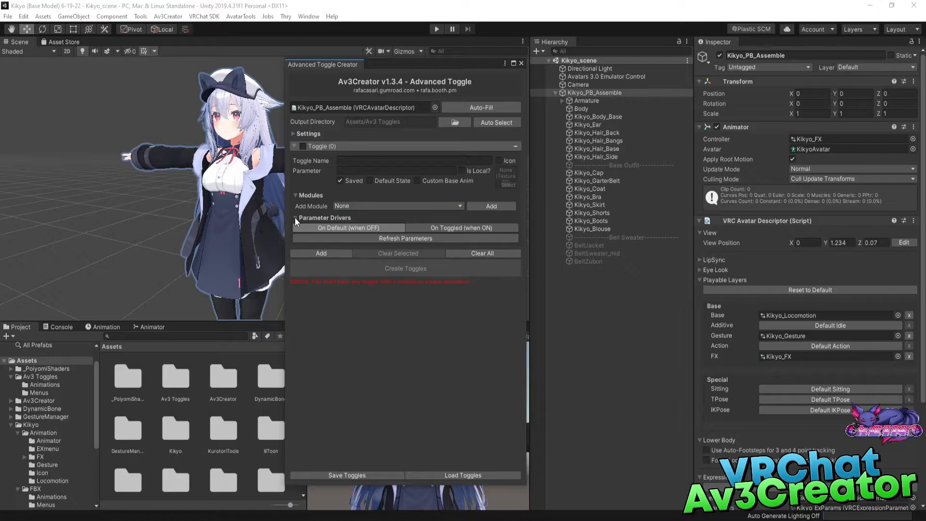
{"action": "left_click", "coordinate": [421, 238]}
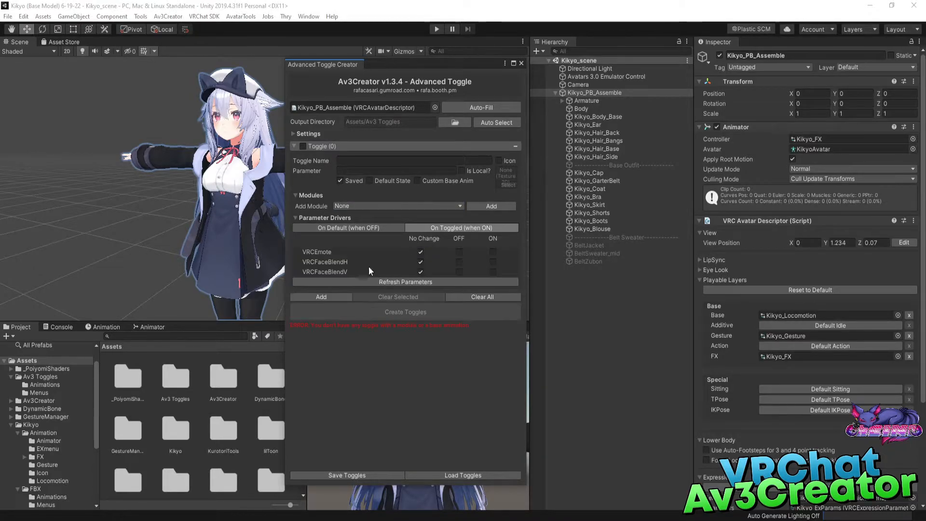
{"action": "left_click", "coordinate": [361, 228]}
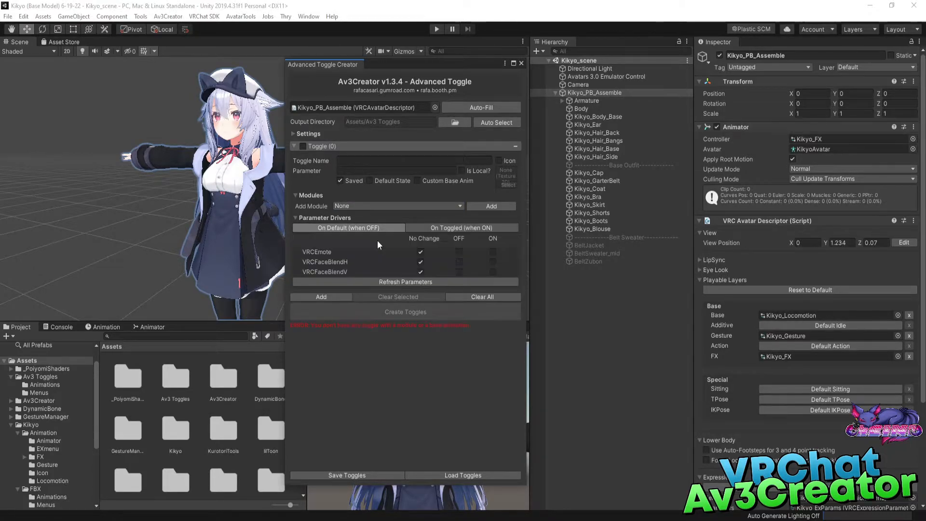
Collapse the empty toggle entry and remove it from the toggle list.
{"action": "left_click", "coordinate": [297, 217]}
{"action": "left_click", "coordinate": [300, 217]}
{"action": "left_click", "coordinate": [298, 217]}
{"action": "left_click", "coordinate": [513, 146]}
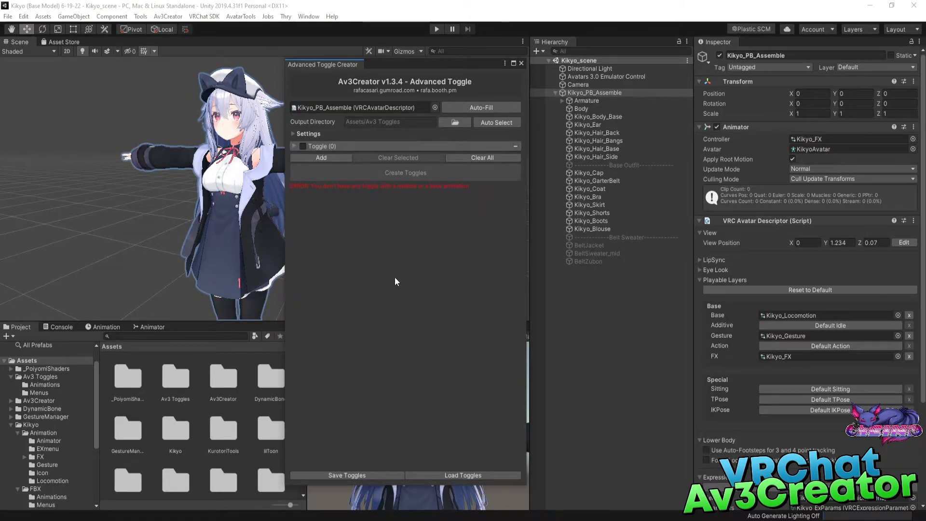
{"action": "left_click", "coordinate": [515, 146]}
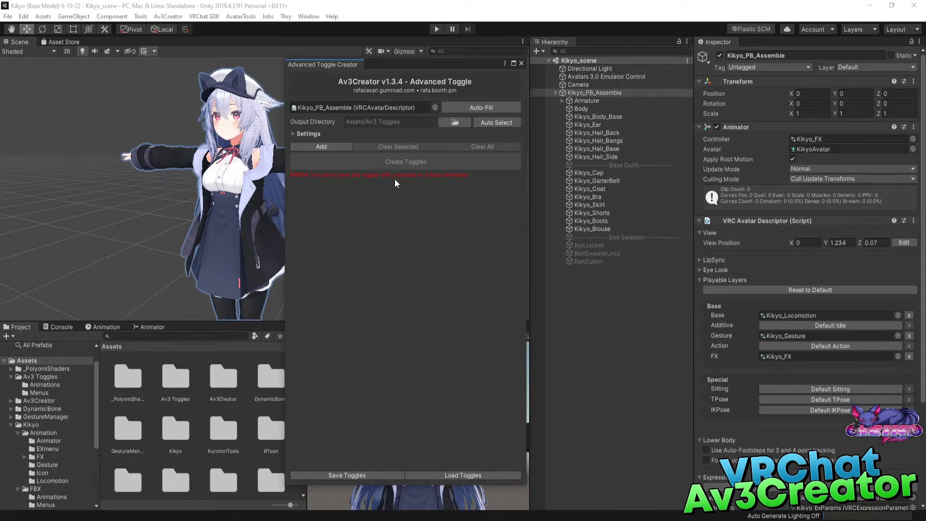
Examine which clothing objects belong to the Base Outfit and Belt Sweater groups in the avatar's hierarchy.
{"action": "left_click", "coordinate": [639, 167]}
{"action": "left_click", "coordinate": [610, 173]}
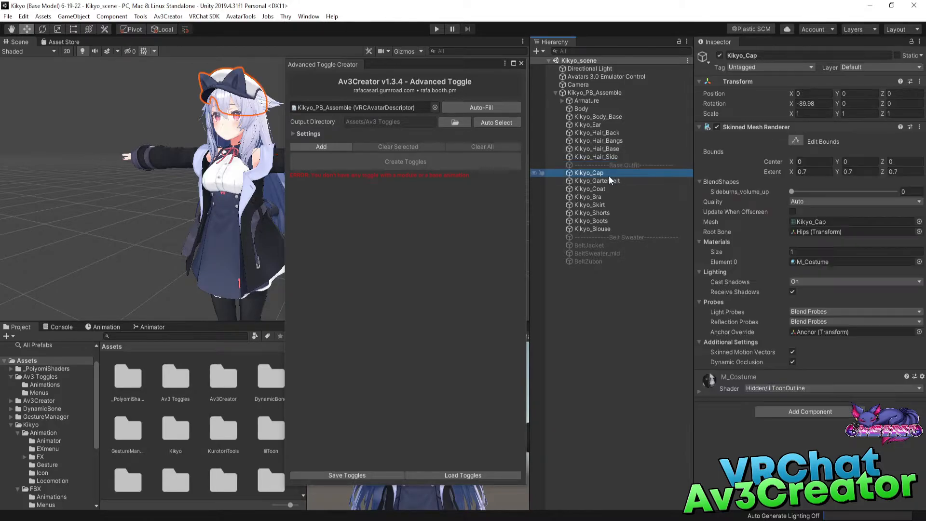
{"action": "left_click", "coordinate": [621, 165]}
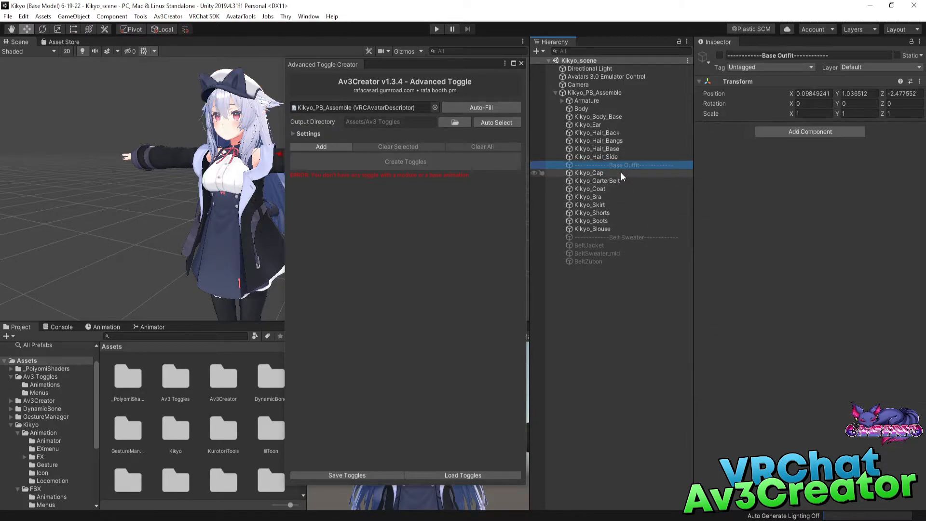
{"action": "left_click", "coordinate": [612, 174]}
{"action": "left_click", "coordinate": [606, 221], "text": "shift"}
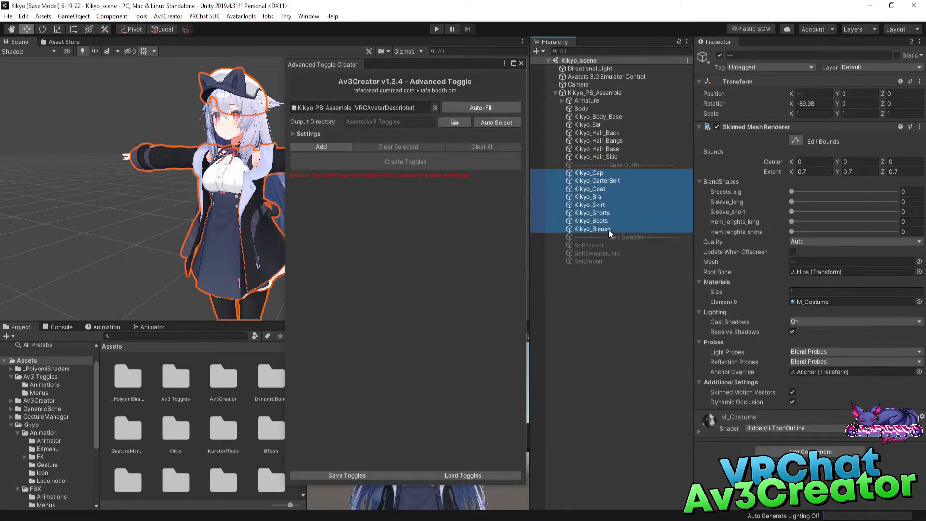
{"action": "left_click", "coordinate": [609, 229], "text": "shift"}
{"action": "left_click", "coordinate": [624, 238]}
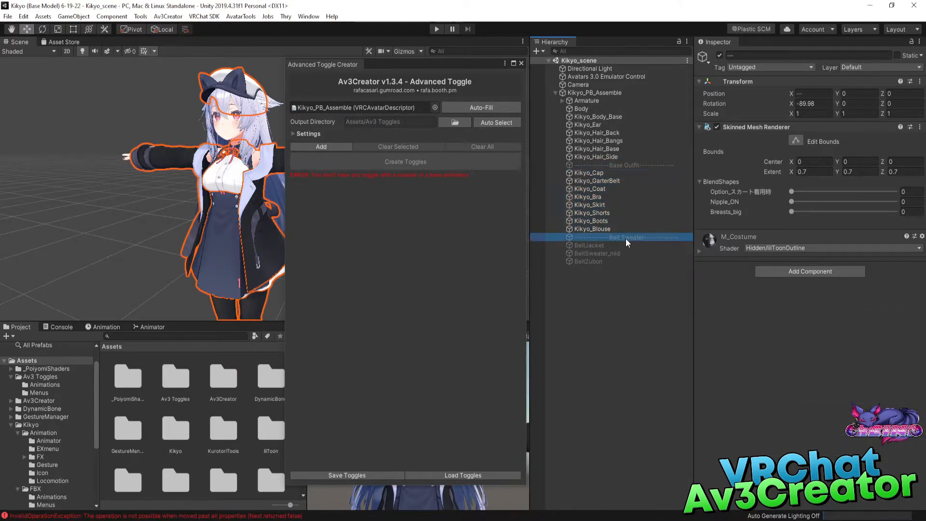
{"action": "left_click", "coordinate": [598, 245]}
{"action": "left_click", "coordinate": [588, 263], "text": "shift"}
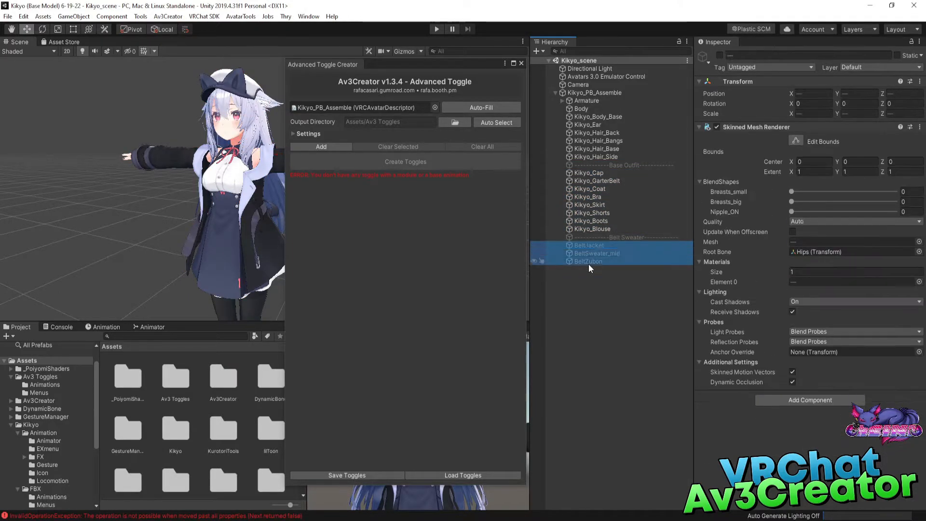
{"action": "left_click", "coordinate": [590, 293]}
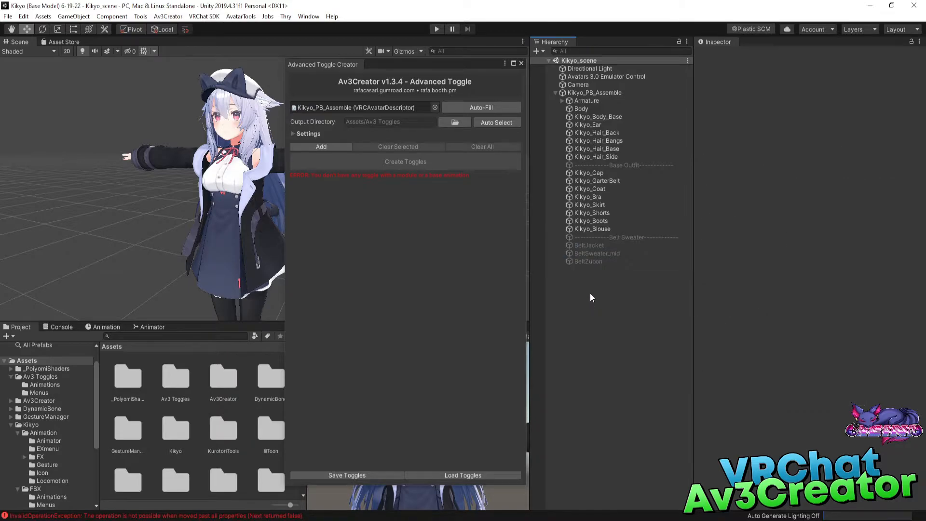
{"action": "left_click", "coordinate": [592, 228]}
{"action": "left_click", "coordinate": [598, 173], "text": "shift"}
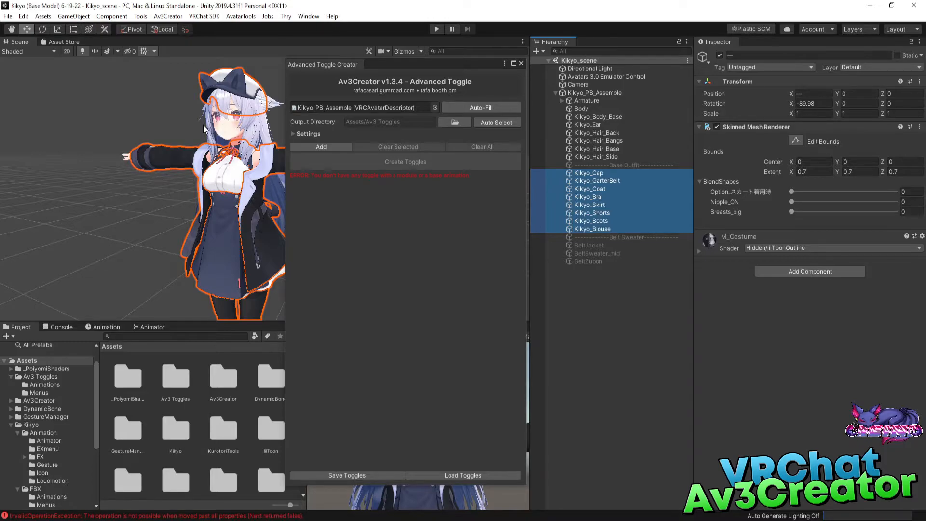
Try a Toggle Object entry for Kikyo_Cap alone, and remove it from the toggle list.
{"action": "left_click", "coordinate": [606, 174]}
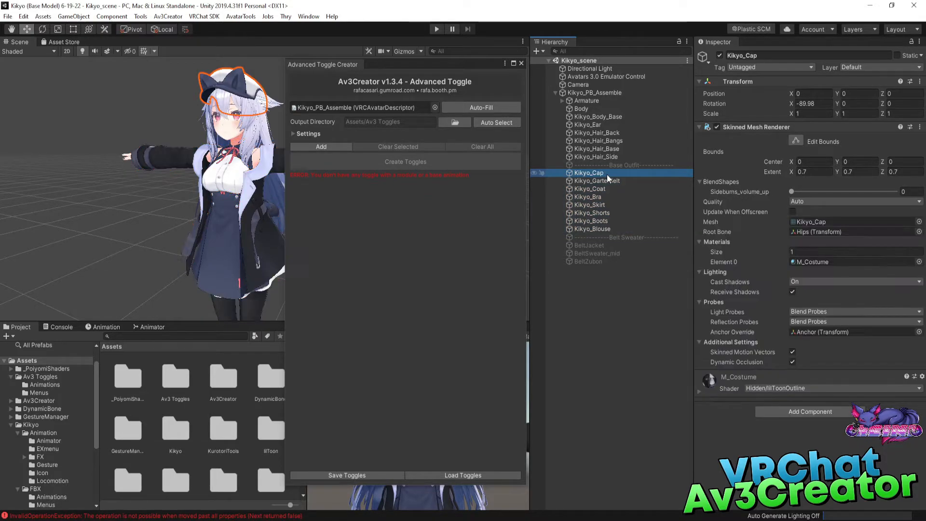
{"action": "right_click", "coordinate": [607, 174]}
{"action": "mouse_move", "coordinate": [675, 269]}
{"action": "mouse_move", "coordinate": [737, 270]}
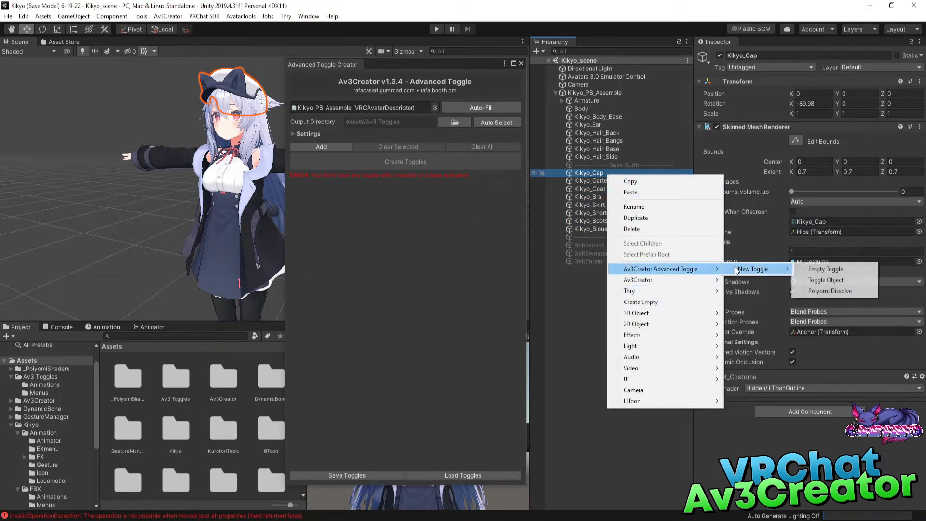
{"action": "left_click", "coordinate": [824, 281]}
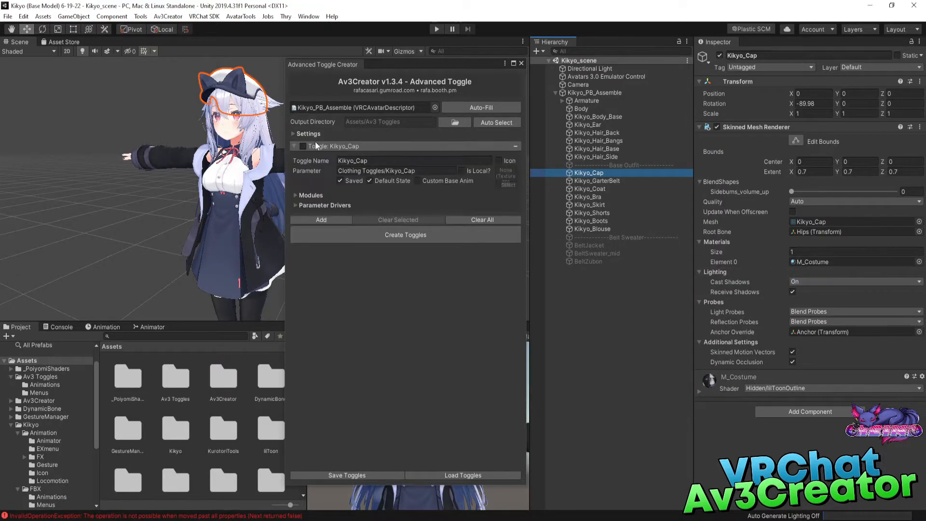
{"action": "left_click", "coordinate": [516, 145]}
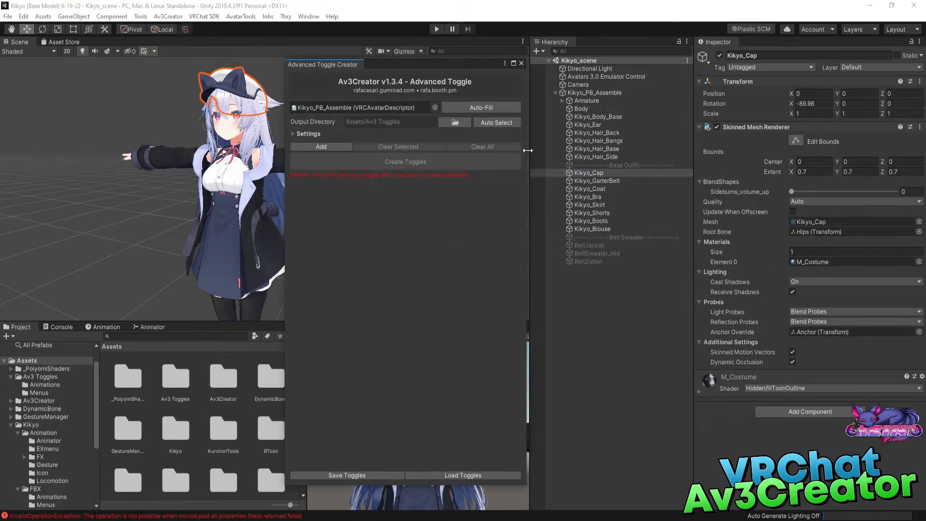
Create Toggle Object entries for all Base Outfit pieces, from Kikyo_Cap through Kikyo_Blouse, in one go.
{"action": "left_click", "coordinate": [603, 227], "text": "shift"}
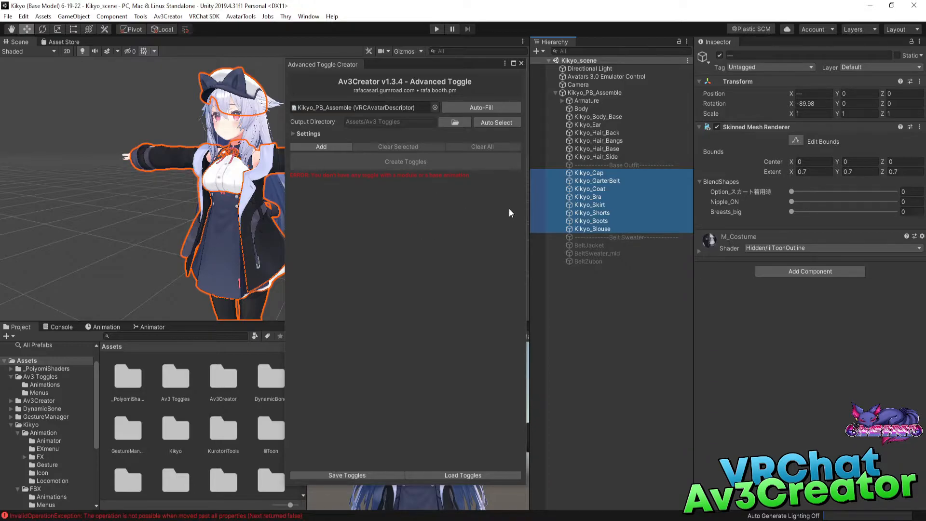
{"action": "right_click", "coordinate": [586, 199]}
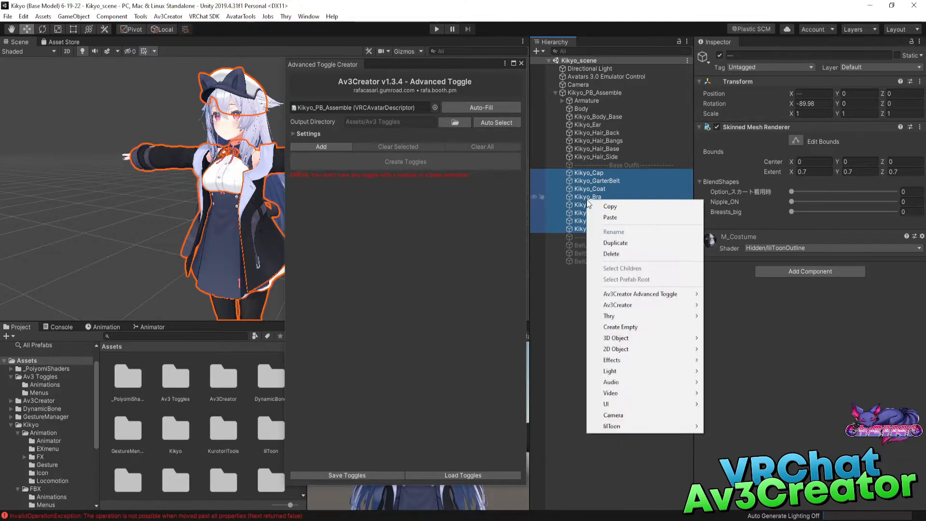
{"action": "mouse_move", "coordinate": [667, 294]}
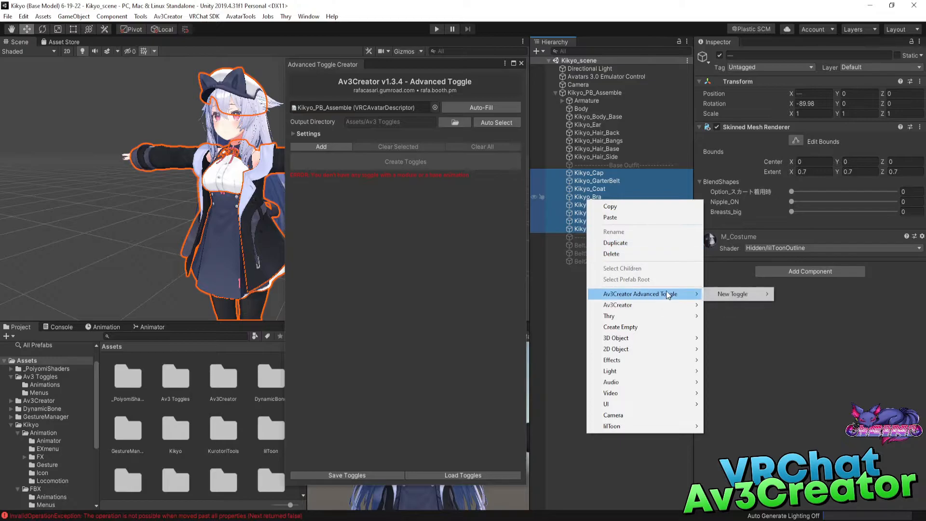
{"action": "mouse_move", "coordinate": [734, 294]}
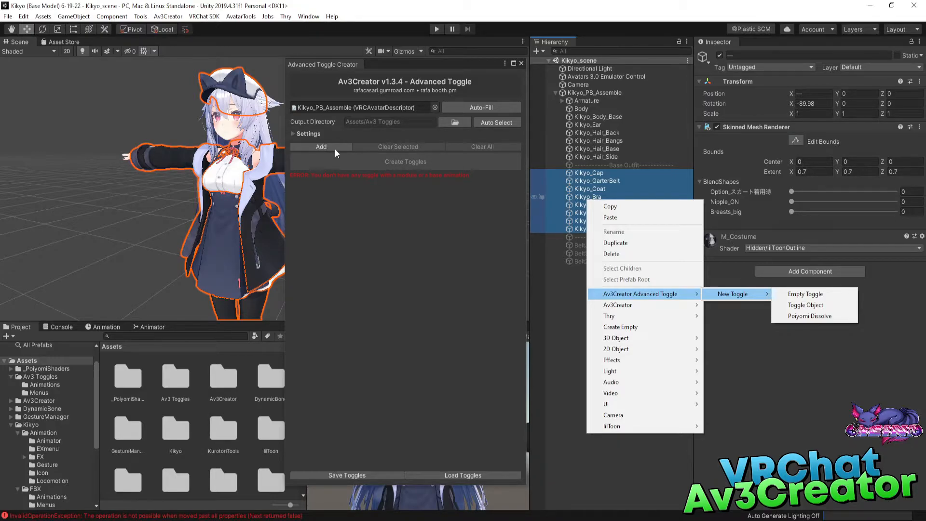
{"action": "left_click", "coordinate": [814, 308]}
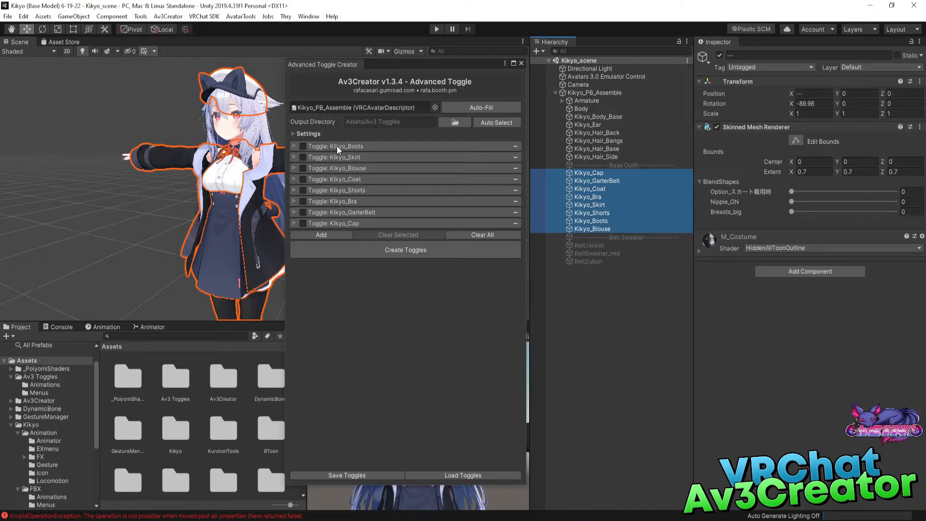
Expand the Kikyo_Boots toggle and check its Default State option against the active state of each Base Outfit object.
{"action": "left_click", "coordinate": [295, 147]}
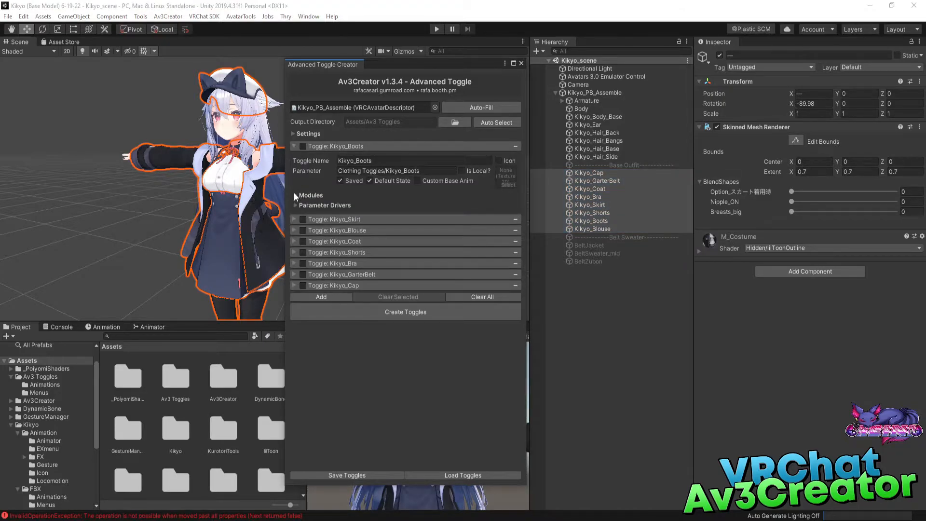
{"action": "left_click", "coordinate": [589, 172]}
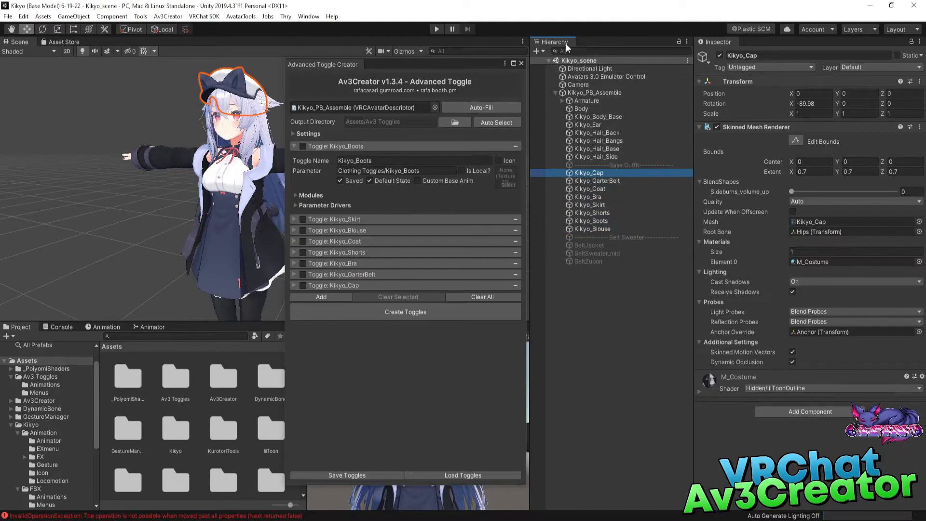
{"action": "left_click", "coordinate": [378, 183]}
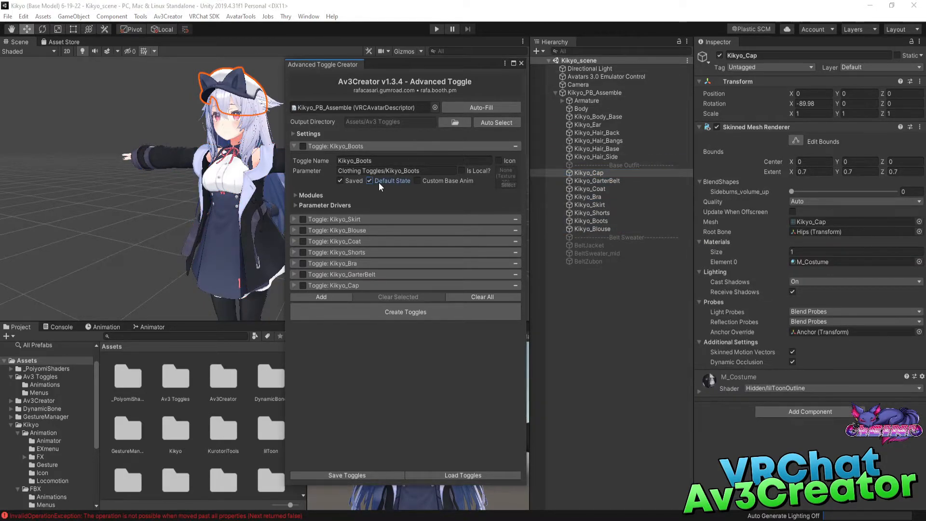
{"action": "left_click", "coordinate": [594, 181]}
{"action": "left_click", "coordinate": [589, 190]}
{"action": "left_click", "coordinate": [589, 197]}
{"action": "left_click", "coordinate": [590, 206]}
{"action": "left_click", "coordinate": [592, 212]}
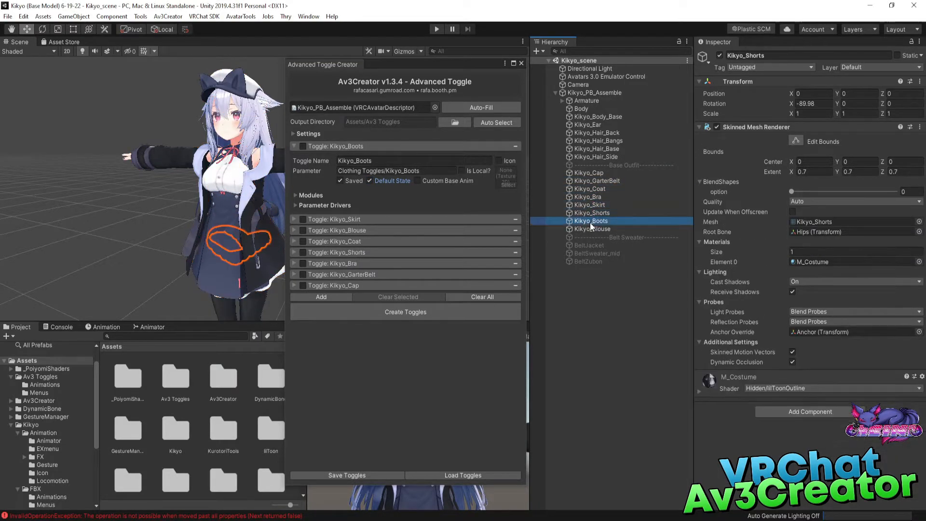
{"action": "left_click", "coordinate": [589, 221]}
{"action": "left_click", "coordinate": [588, 227]}
{"action": "left_click", "coordinate": [600, 172]}
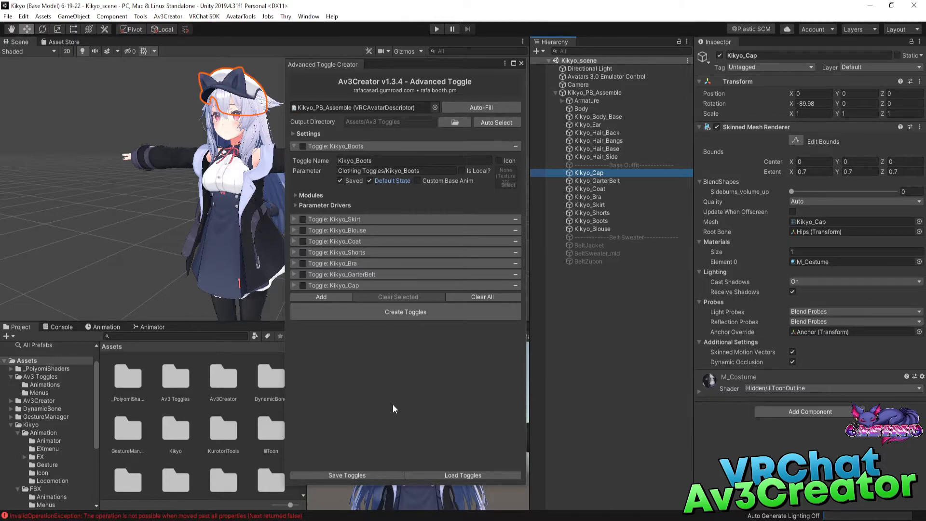
Inspect the default and toggled states in the Kikyo_Boots toggle's Toggle Objects module, and select BeltJacket for comparison.
{"action": "left_click", "coordinate": [295, 196]}
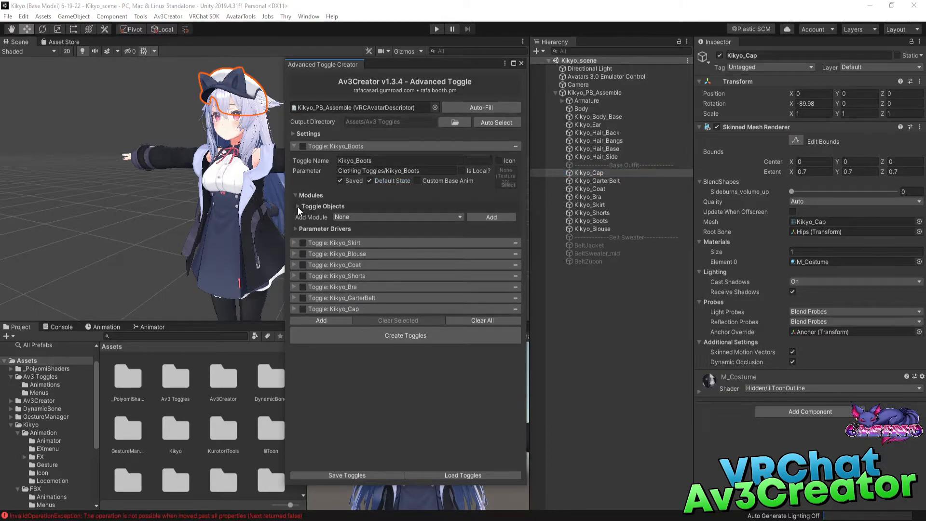
{"action": "left_click", "coordinate": [297, 207]}
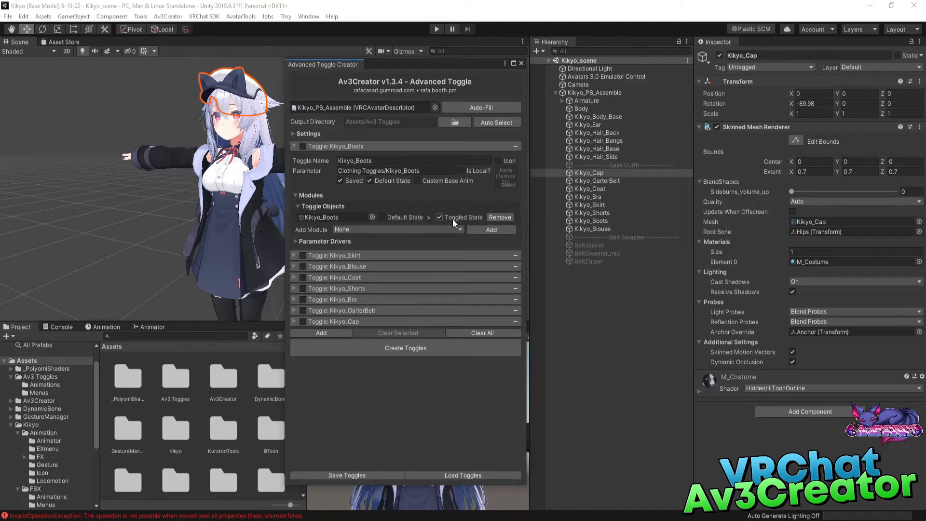
{"action": "left_click", "coordinate": [399, 218]}
{"action": "left_click", "coordinate": [458, 217]}
{"action": "left_click", "coordinate": [299, 206]}
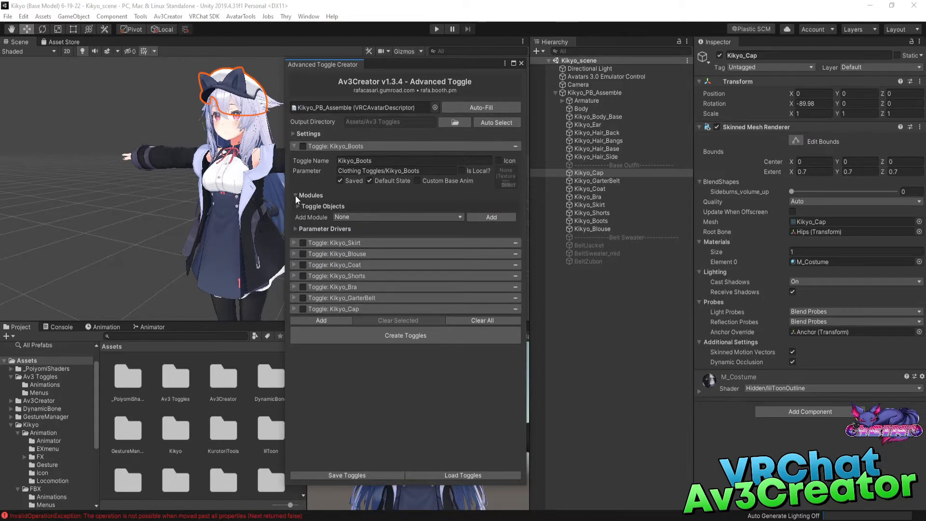
{"action": "left_click", "coordinate": [596, 246]}
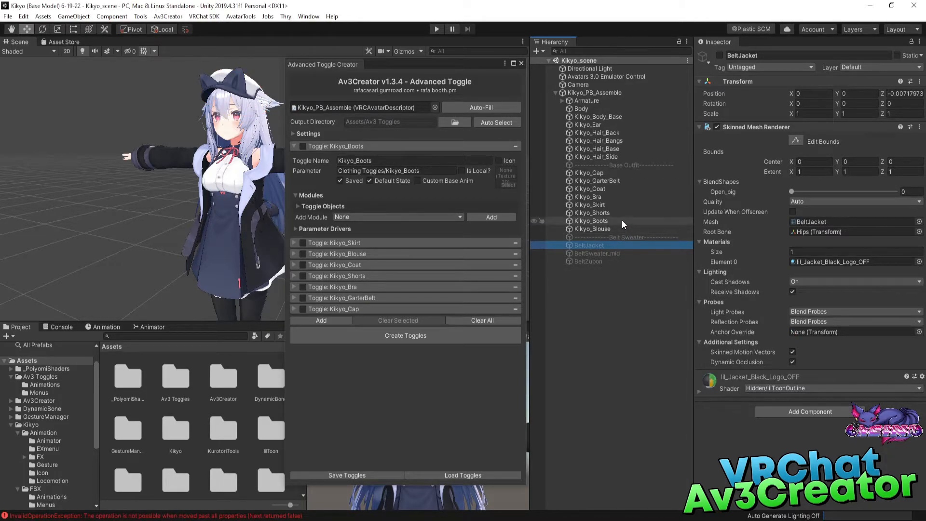
Collapse the Kikyo_Boots toggle and create Toggle Object entries for BeltJacket, BeltSweater_mid and BeltZubon together.
{"action": "left_click", "coordinate": [605, 190]}
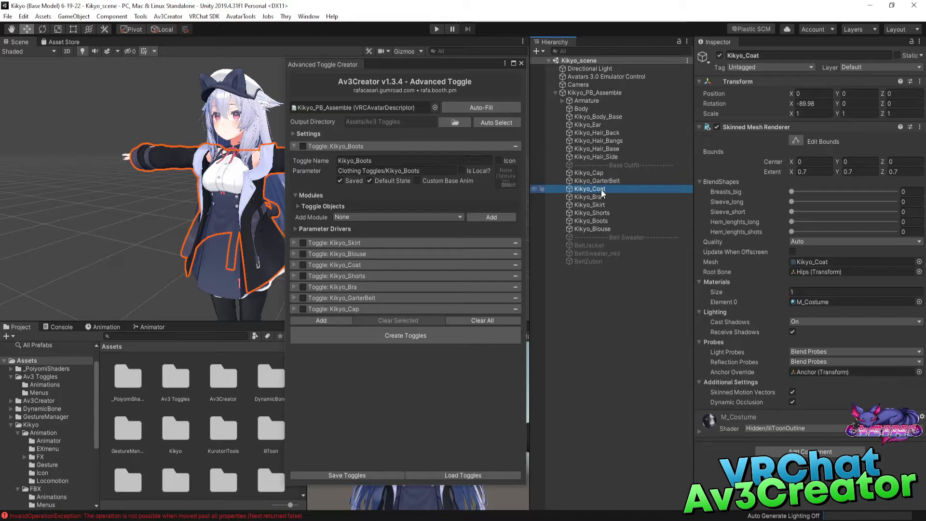
{"action": "left_click", "coordinate": [293, 145]}
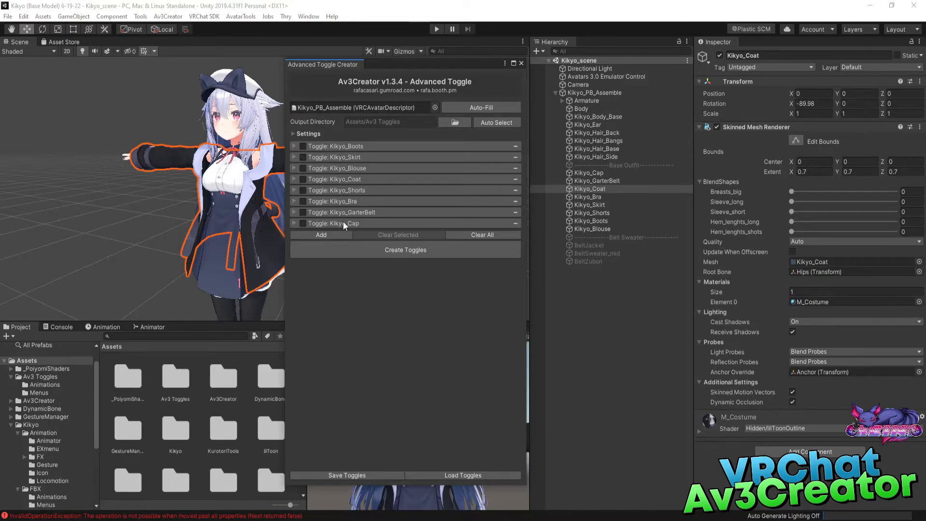
{"action": "left_click", "coordinate": [587, 245]}
{"action": "left_click", "coordinate": [593, 261], "text": "shift"}
{"action": "right_click", "coordinate": [594, 258]}
{"action": "mouse_move", "coordinate": [666, 346]}
{"action": "mouse_move", "coordinate": [745, 349]}
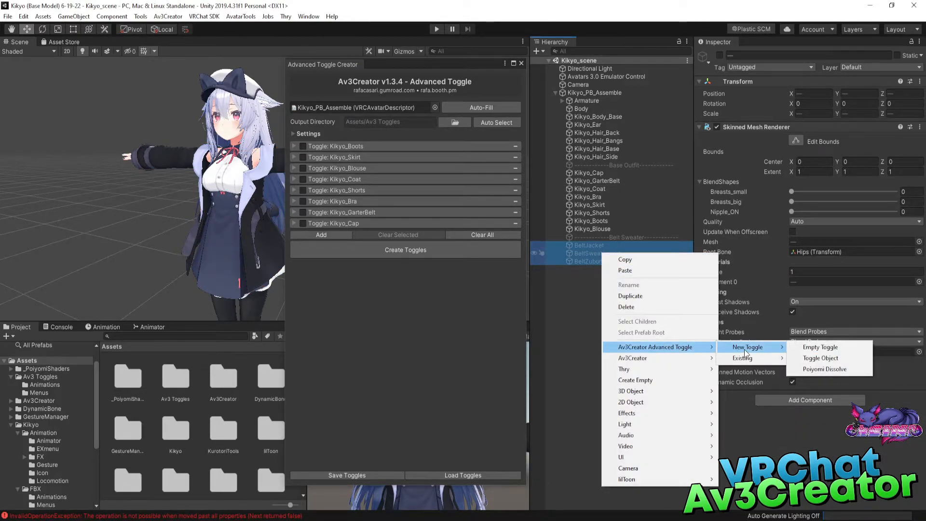
{"action": "left_click", "coordinate": [822, 358]}
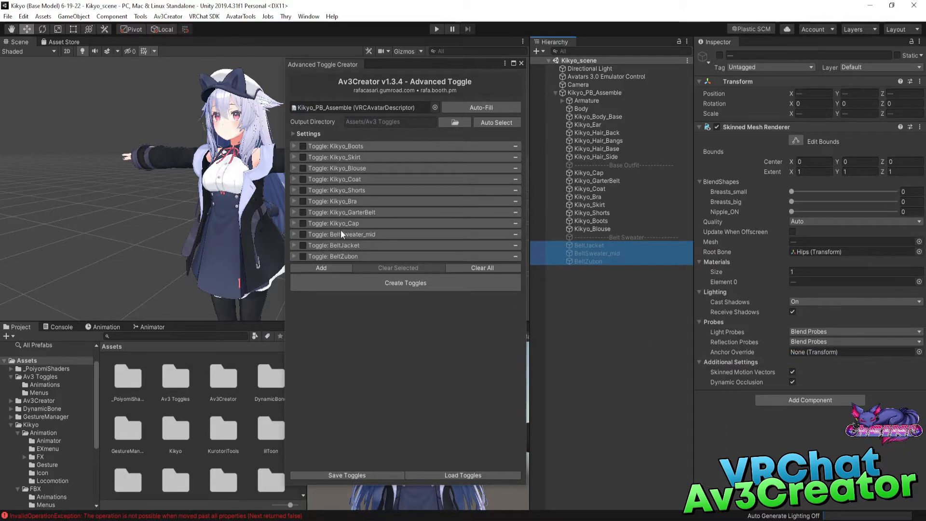
{"action": "left_click", "coordinate": [606, 286]}
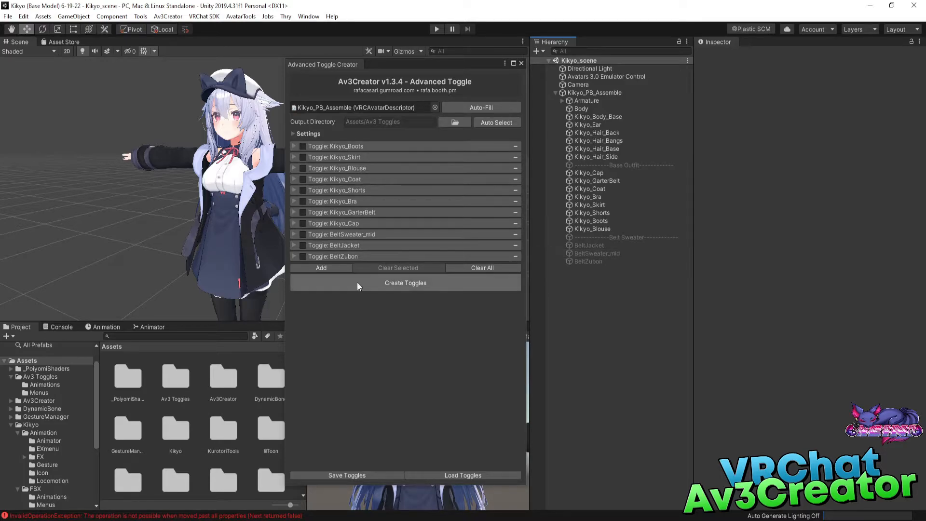
Expand the BeltSweater_mid toggle and check its Default State option and modules.
{"action": "left_click", "coordinate": [294, 234]}
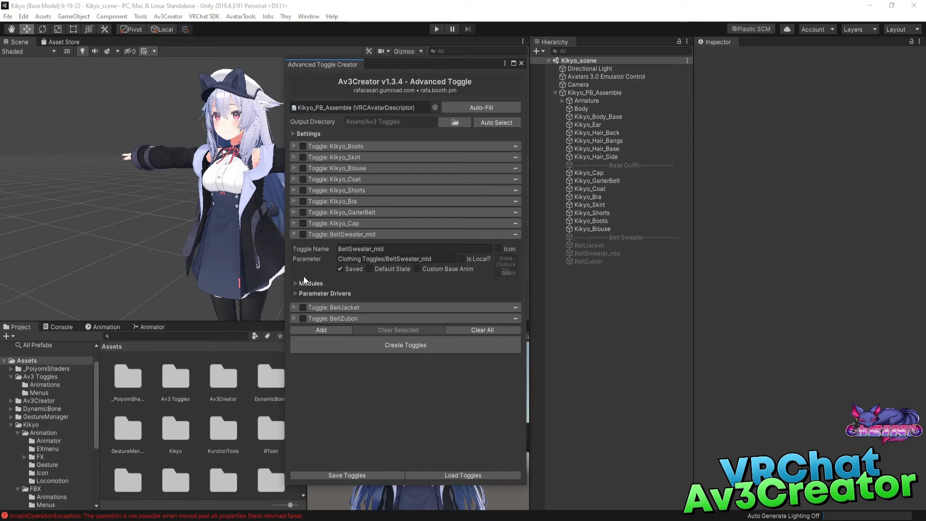
{"action": "left_click", "coordinate": [296, 283]}
{"action": "left_click", "coordinate": [298, 283]}
{"action": "left_click", "coordinate": [292, 236]}
{"action": "left_click", "coordinate": [291, 236]}
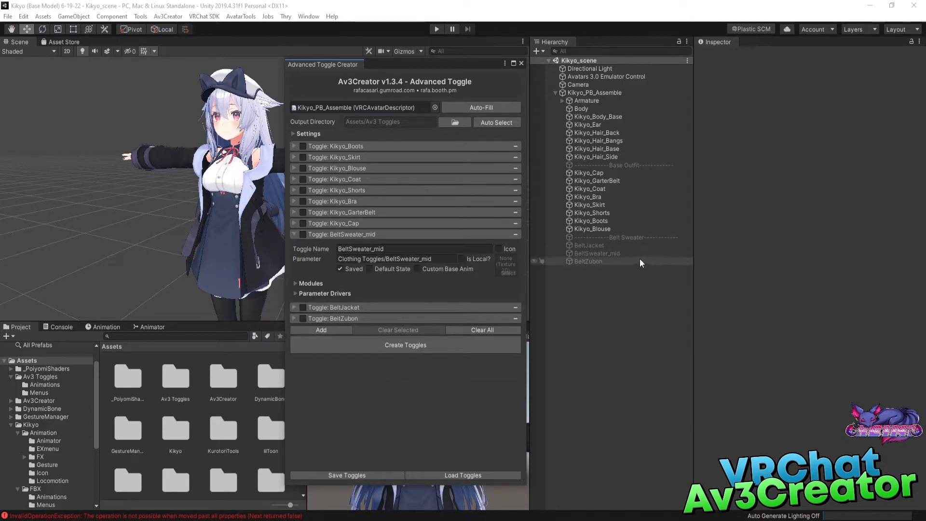
Switch BeltJacket's active state on and back off to compare it with the BeltSweater_mid toggle's Default State.
{"action": "left_click", "coordinate": [591, 244]}
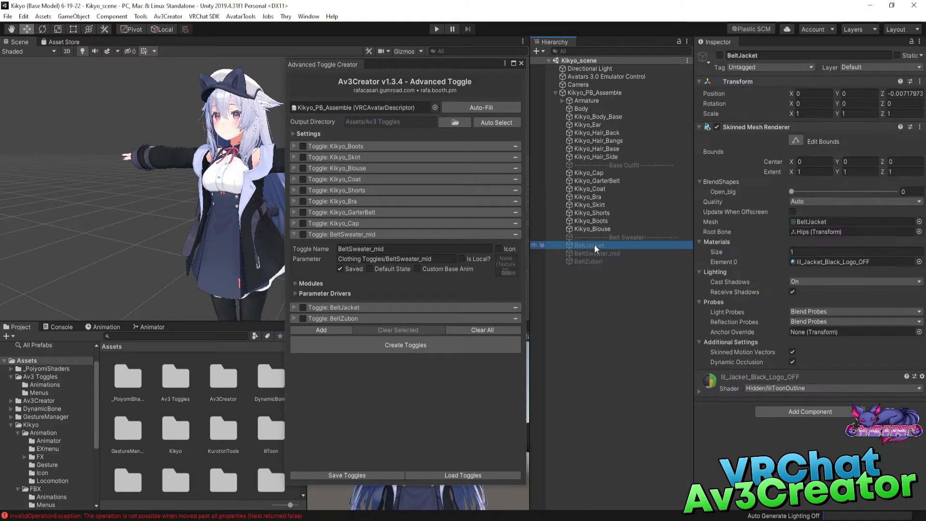
{"action": "left_click", "coordinate": [716, 53]}
{"action": "left_click", "coordinate": [719, 55]}
{"action": "left_click", "coordinate": [719, 55]}
{"action": "left_click", "coordinate": [719, 55]}
{"action": "left_click", "coordinate": [719, 55]}
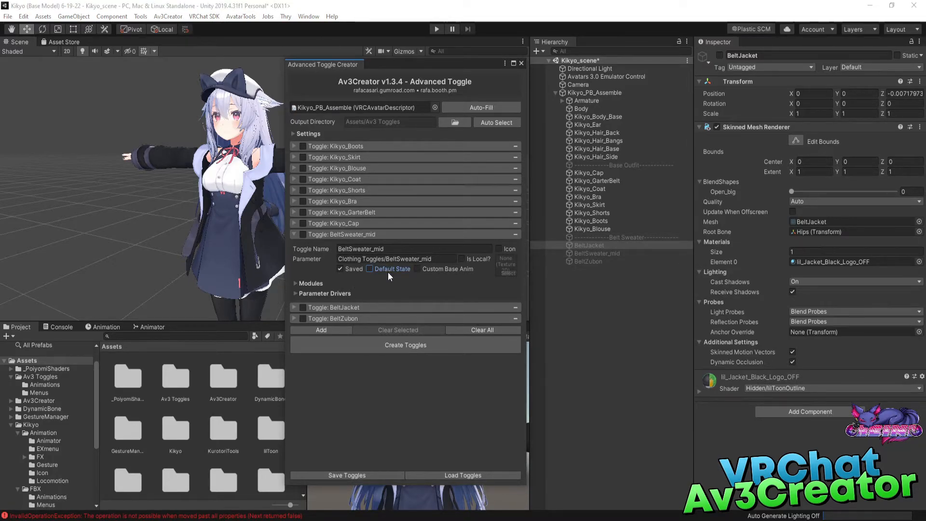
Review the Base Outfit objects, and switch Kikyo_Coat's active state off and back on to demonstrate its default.
{"action": "left_click", "coordinate": [607, 228]}
{"action": "left_click", "coordinate": [594, 165], "text": "shift"}
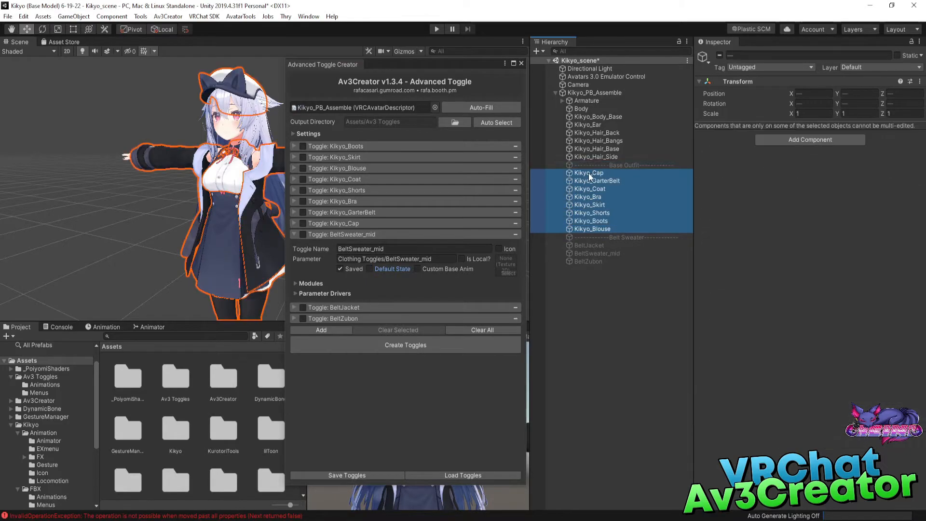
{"action": "left_click", "coordinate": [616, 214]}
{"action": "left_click", "coordinate": [647, 166]}
{"action": "left_click", "coordinate": [616, 189]}
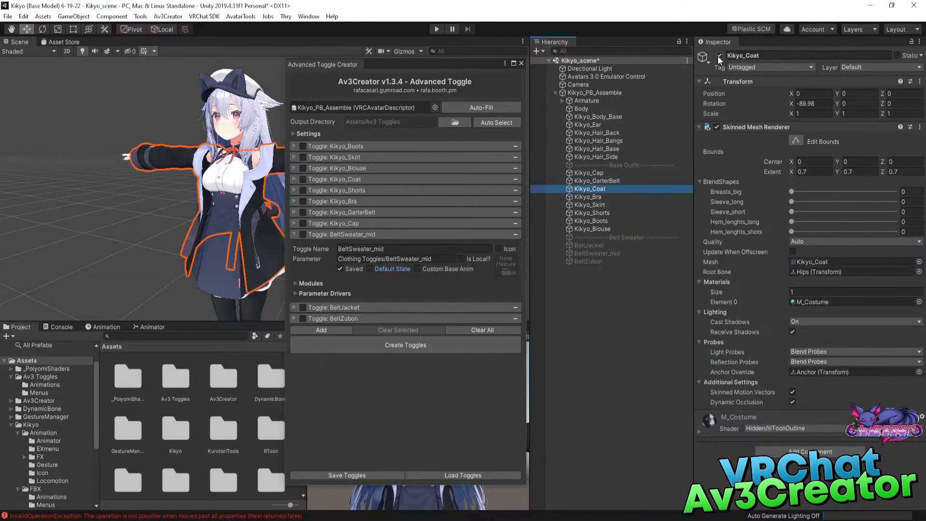
{"action": "left_click", "coordinate": [720, 55]}
{"action": "left_click", "coordinate": [598, 189]}
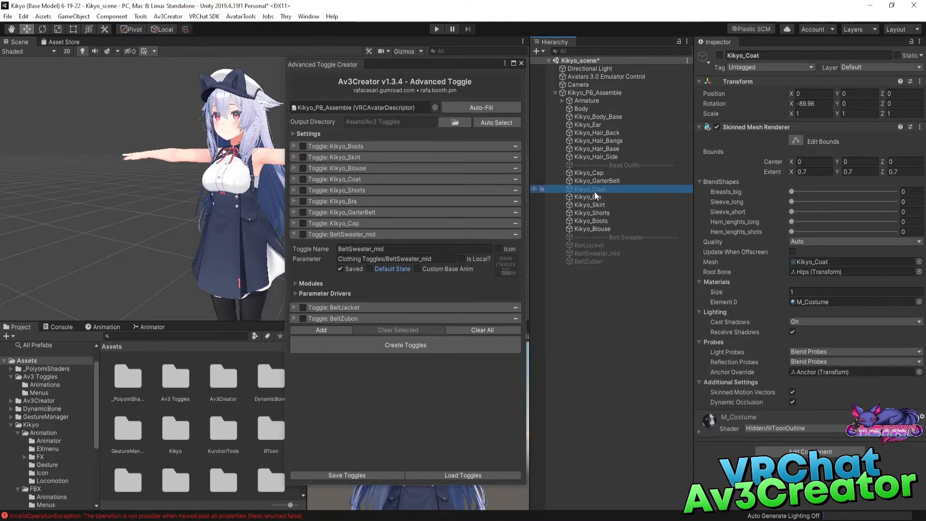
{"action": "left_click", "coordinate": [720, 56]}
{"action": "left_click", "coordinate": [719, 55]}
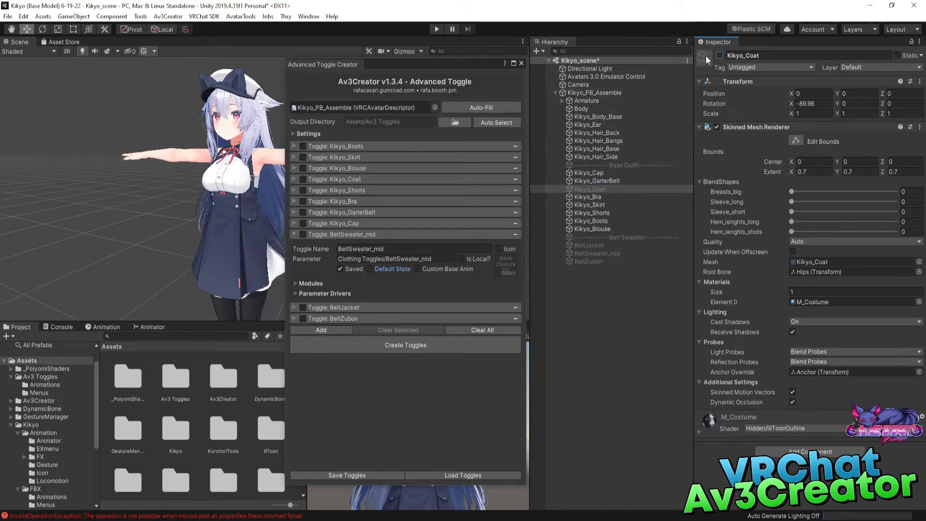
{"action": "left_click", "coordinate": [720, 55]}
Collapse the BeltSweater_mid toggle and check the Default State of the Base Outfit toggles from Kikyo_Cap up to Kikyo_Boots.
{"action": "left_click", "coordinate": [292, 235]}
{"action": "left_click", "coordinate": [295, 223]}
{"action": "left_click", "coordinate": [295, 222]}
{"action": "left_click", "coordinate": [294, 213]}
{"action": "left_click", "coordinate": [294, 213]}
{"action": "left_click", "coordinate": [295, 202]}
{"action": "left_click", "coordinate": [295, 201]}
{"action": "left_click", "coordinate": [292, 184]}
{"action": "left_click", "coordinate": [293, 184]}
{"action": "left_click", "coordinate": [294, 190]}
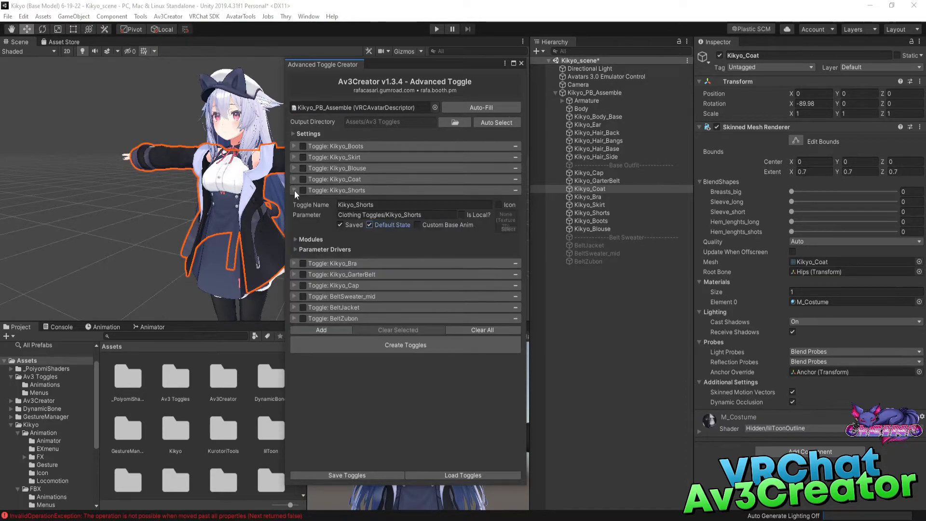
{"action": "left_click", "coordinate": [295, 190]}
{"action": "left_click", "coordinate": [294, 167]}
{"action": "left_click", "coordinate": [295, 166]}
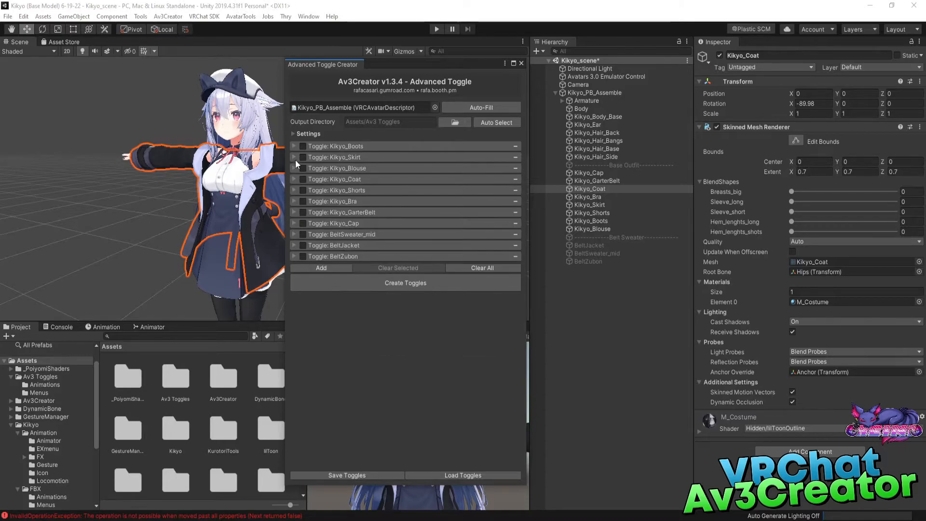
{"action": "left_click", "coordinate": [294, 157]}
{"action": "left_click", "coordinate": [295, 158]}
{"action": "left_click", "coordinate": [293, 145]}
{"action": "left_click", "coordinate": [293, 145]}
Create all the listed toggles for the avatar and close the Advanced Toggle Creator.
{"action": "left_click", "coordinate": [395, 282]}
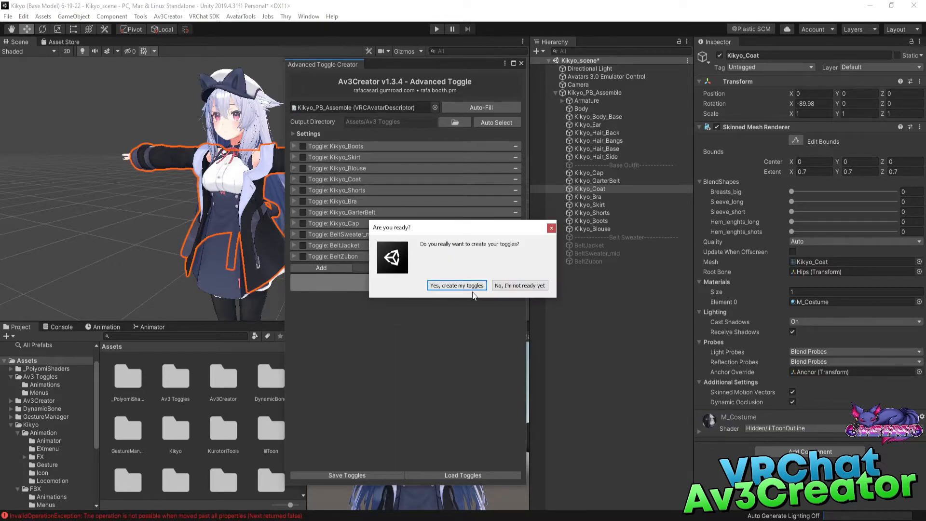
{"action": "left_click", "coordinate": [455, 286]}
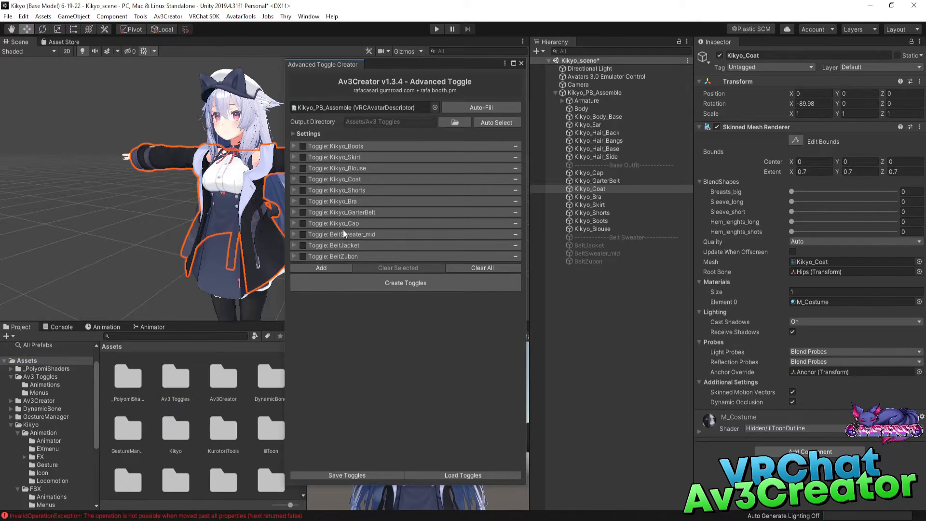
{"action": "left_click", "coordinate": [521, 64]}
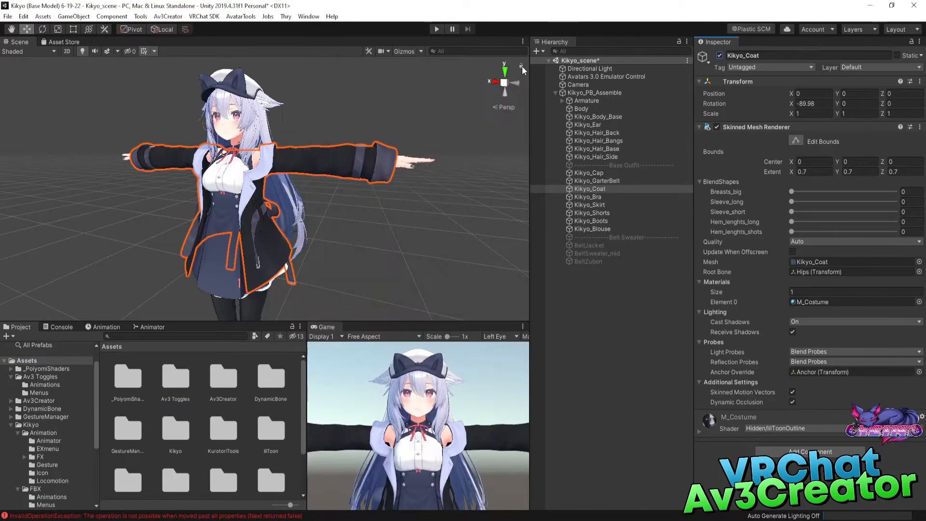
Locate the Kikyo_EX expressions menu through Kikyo_PB_Assemble's avatar descriptor and inspect its controls.
{"action": "left_click", "coordinate": [583, 93]}
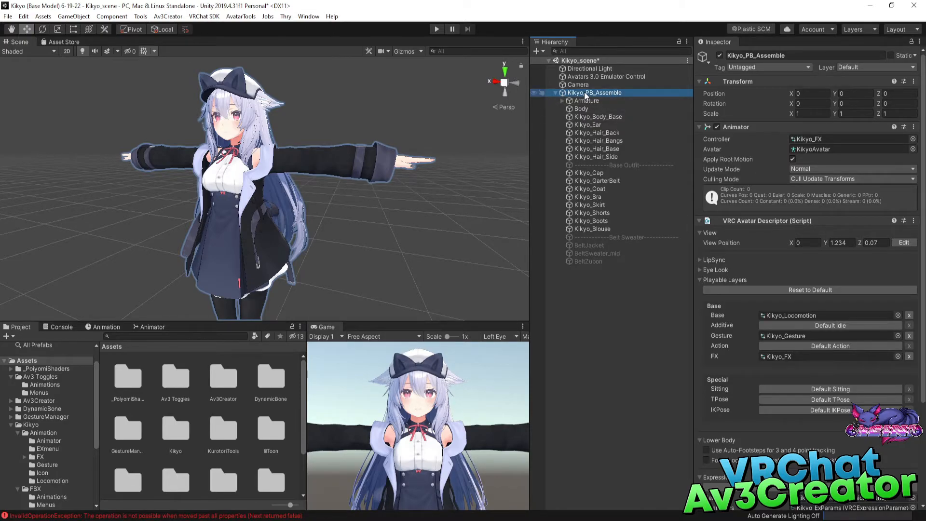
{"action": "scroll", "coordinate": [810, 292], "scroll_direction": "down", "scroll_amount": 5}
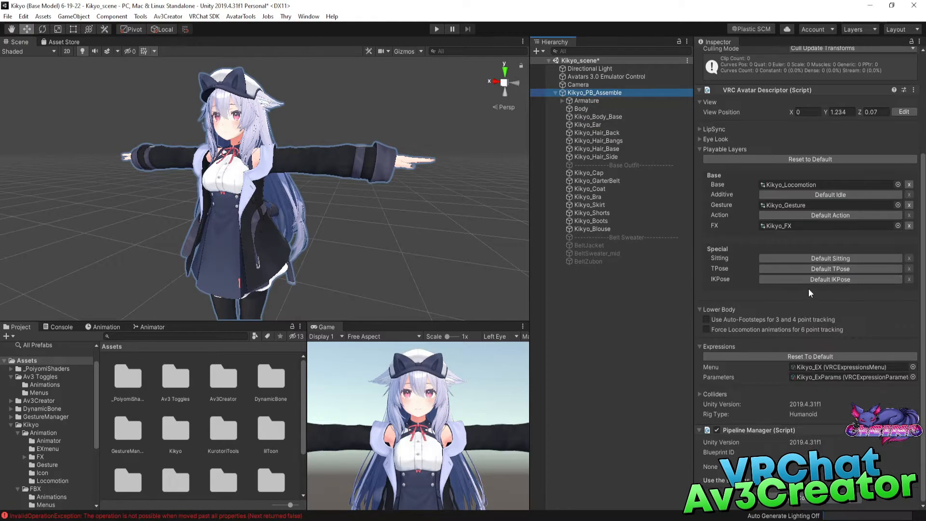
{"action": "left_click", "coordinate": [700, 347]}
{"action": "left_click", "coordinate": [699, 384]}
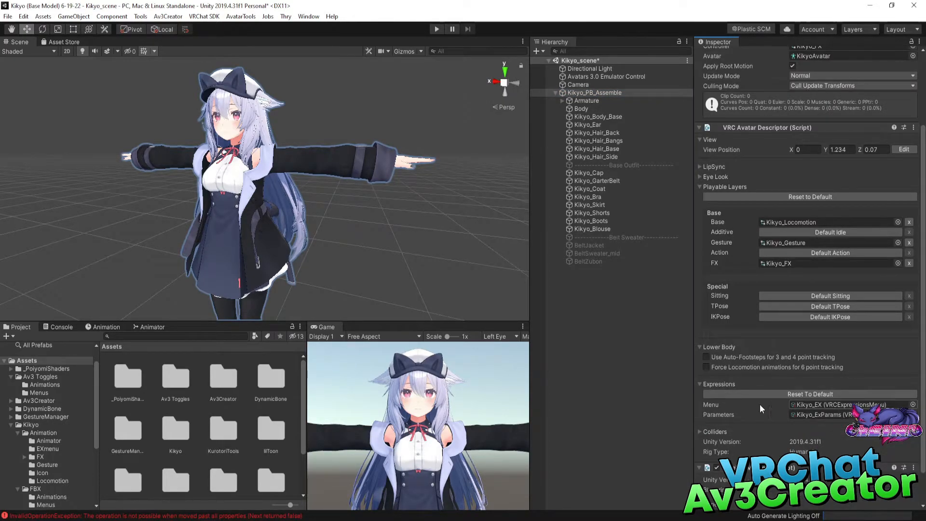
{"action": "left_click", "coordinate": [821, 406]}
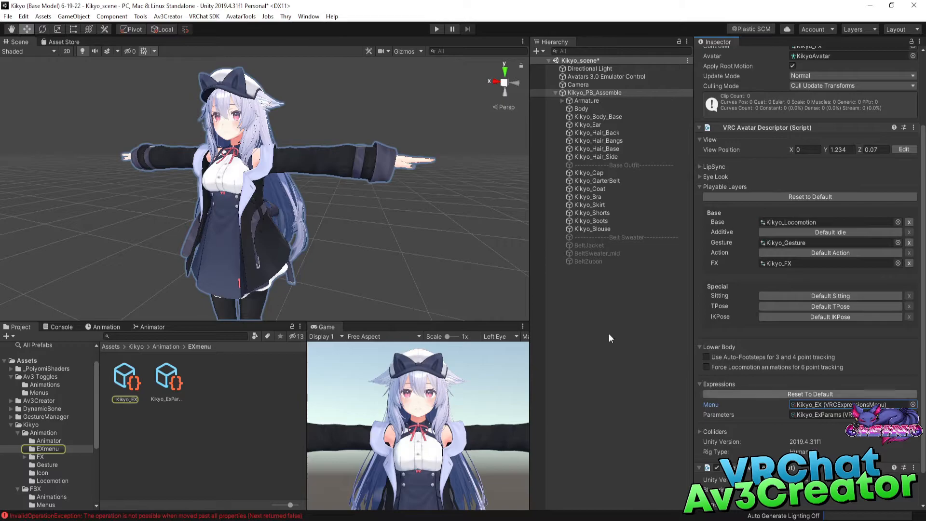
{"action": "left_click", "coordinate": [121, 380]}
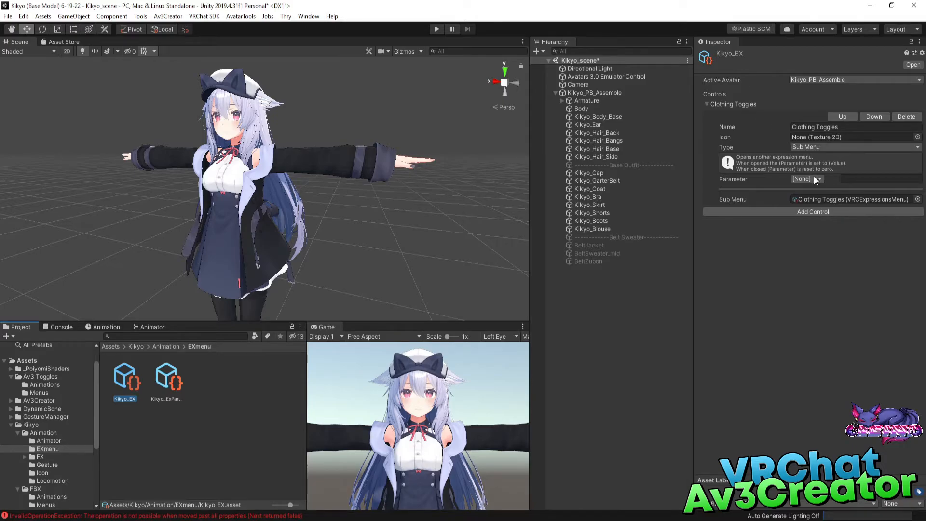
Inspect the controls in the Clothing Toggles submenu and follow Page 2 to the Clothing Toggles 2 menu.
{"action": "left_click", "coordinate": [814, 198]}
{"action": "left_click", "coordinate": [171, 381]}
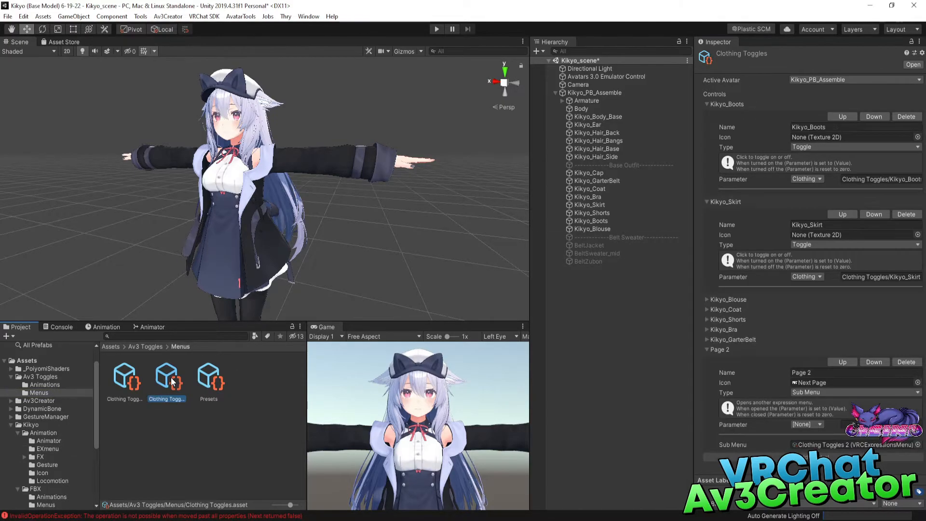
{"action": "left_click", "coordinate": [707, 113]}
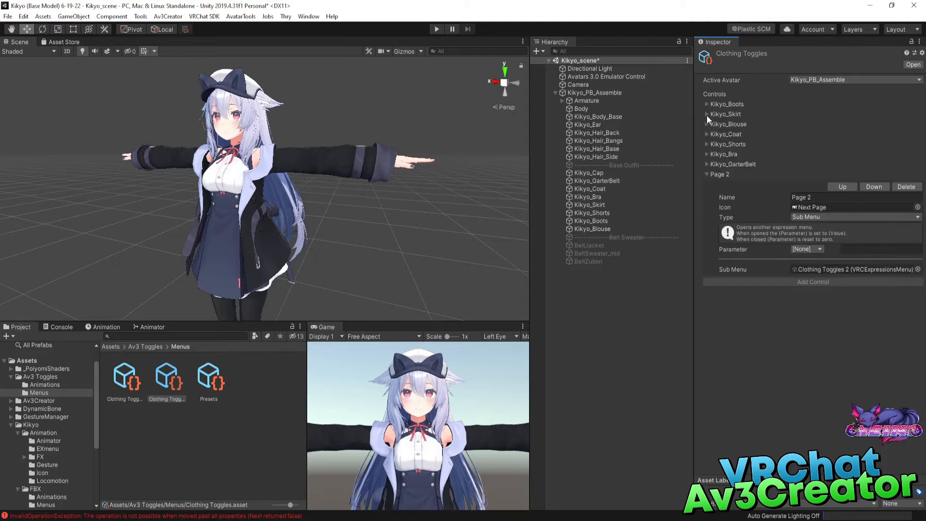
{"action": "left_click", "coordinate": [707, 175]}
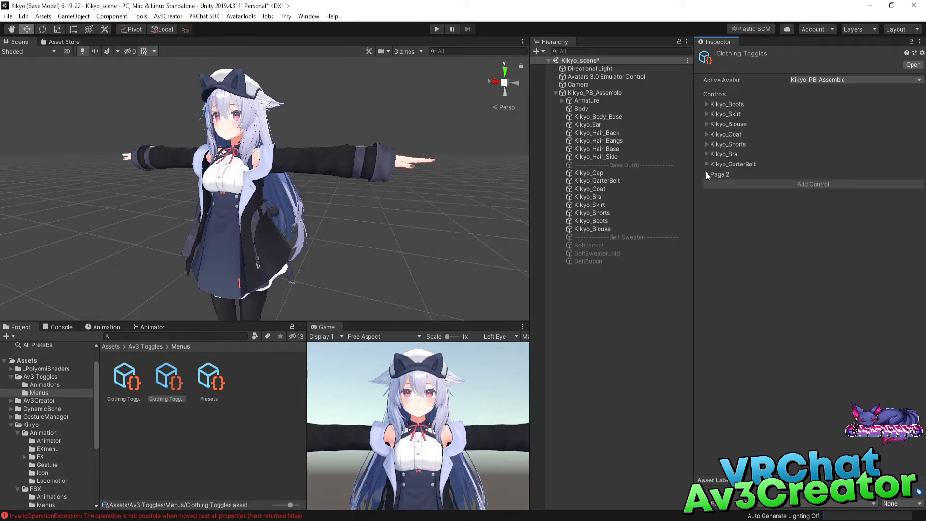
{"action": "left_click", "coordinate": [706, 174]}
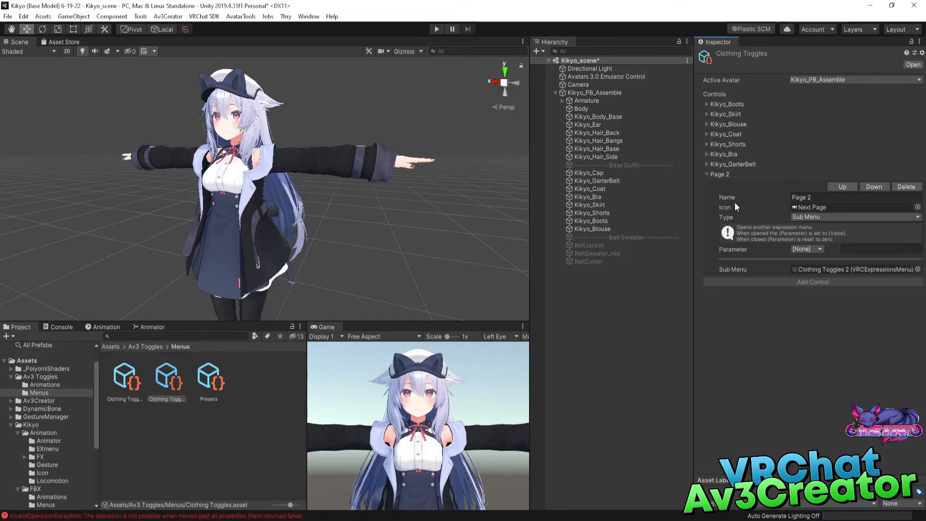
{"action": "double_click", "coordinate": [818, 271]}
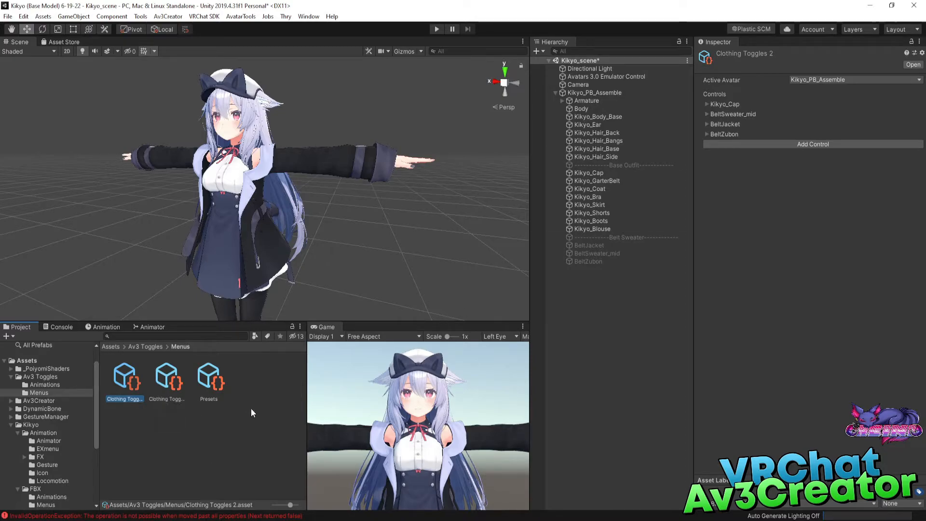
Open the main Av3Creator window and assign Kikyo_PB_Assemble as its avatar descriptor.
{"action": "left_click", "coordinate": [595, 92]}
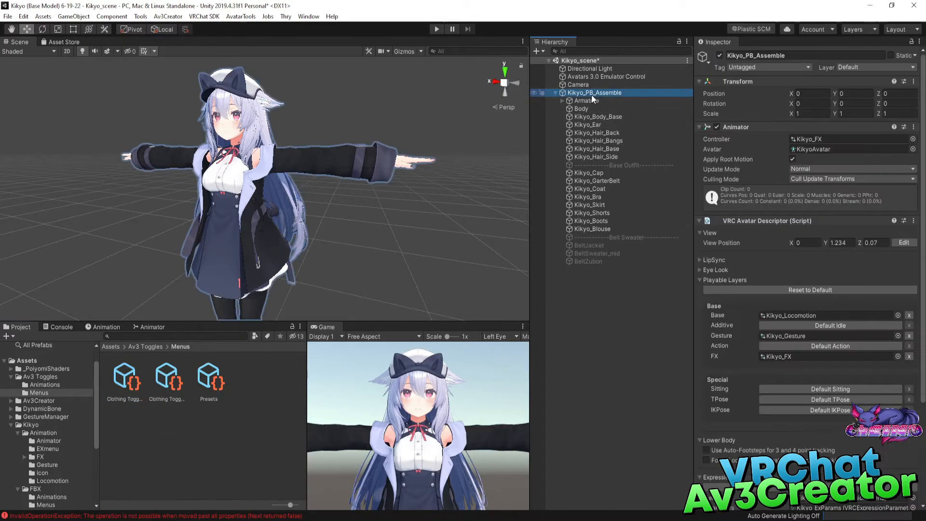
{"action": "left_click", "coordinate": [168, 16]}
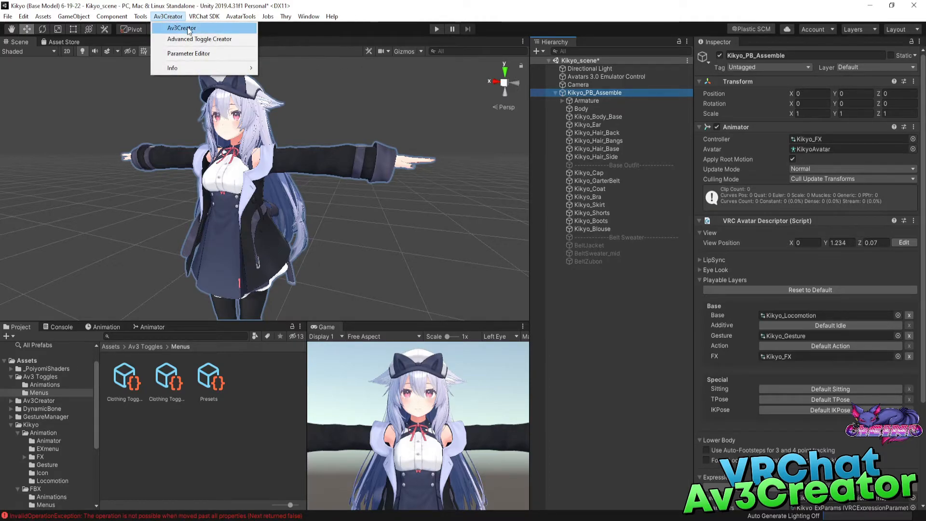
{"action": "left_click", "coordinate": [173, 29]}
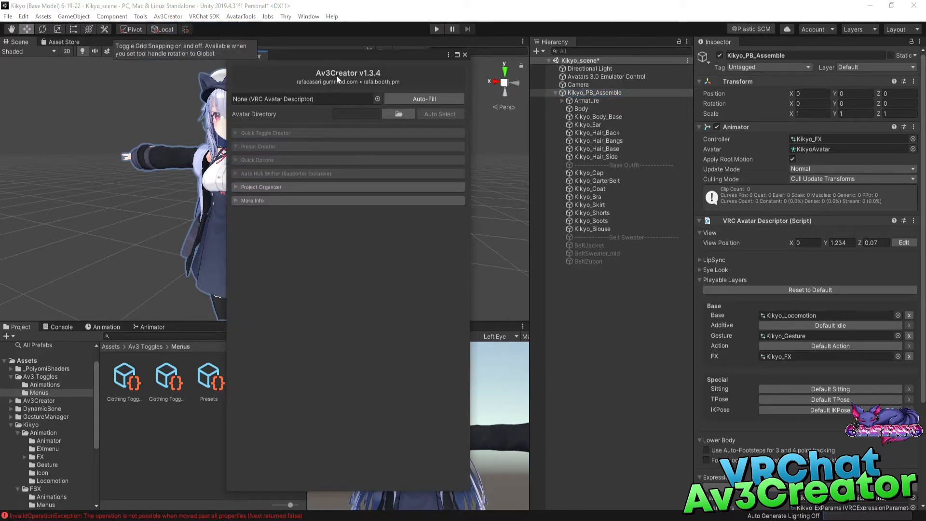
{"action": "left_click", "coordinate": [594, 92]}
{"action": "left_click_drag", "start_coordinate": [594, 92], "coordinate": [309, 97]}
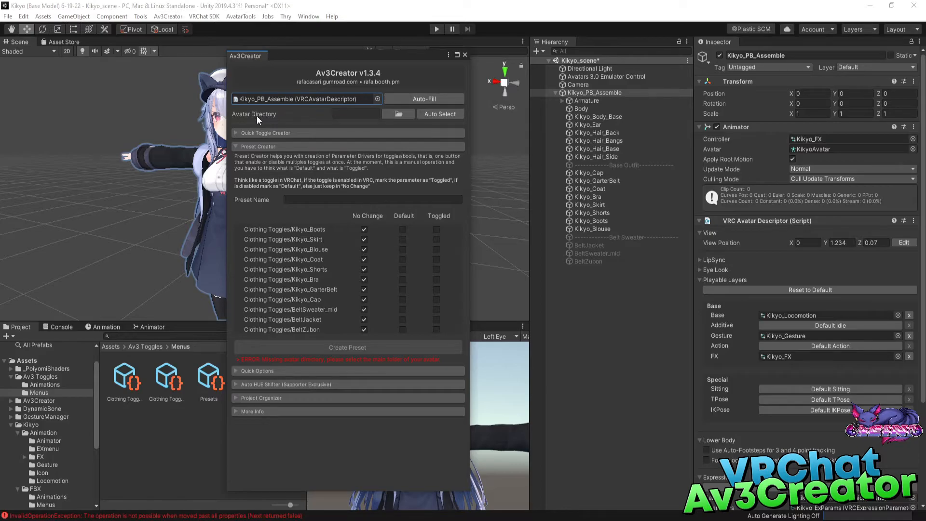
Set the avatar directory to the Assets/Av3 Toggles folder, replacing the automatically suggested path.
{"action": "left_click", "coordinate": [436, 114]}
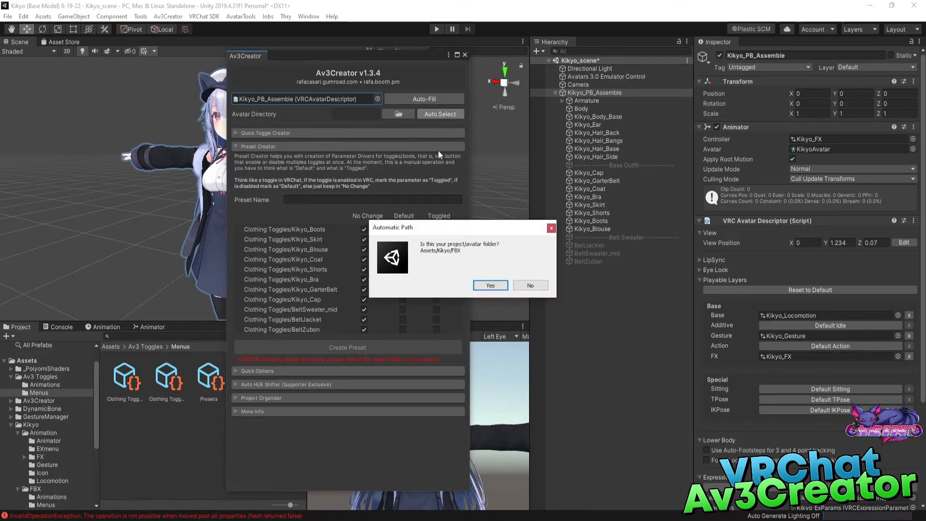
{"action": "left_click", "coordinate": [490, 286]}
{"action": "left_click", "coordinate": [392, 114]}
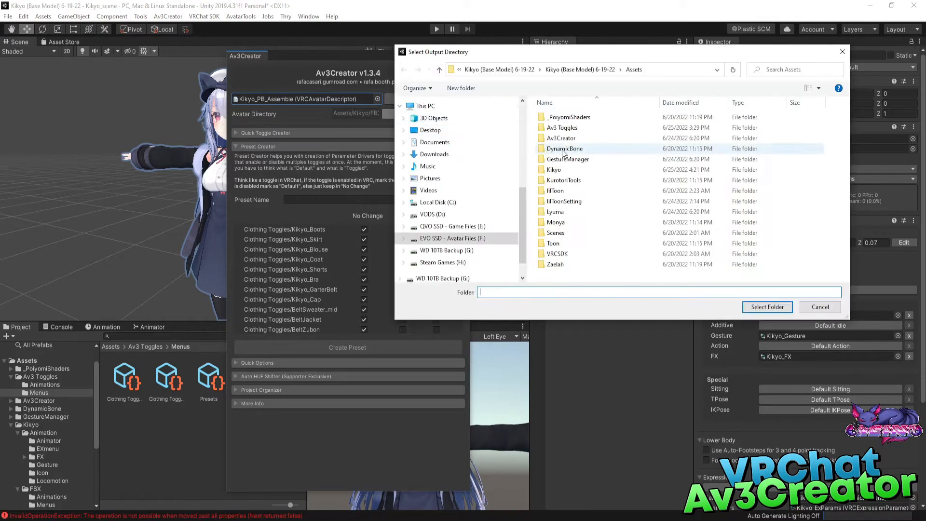
{"action": "double_click", "coordinate": [572, 129]}
{"action": "left_click", "coordinate": [767, 307]}
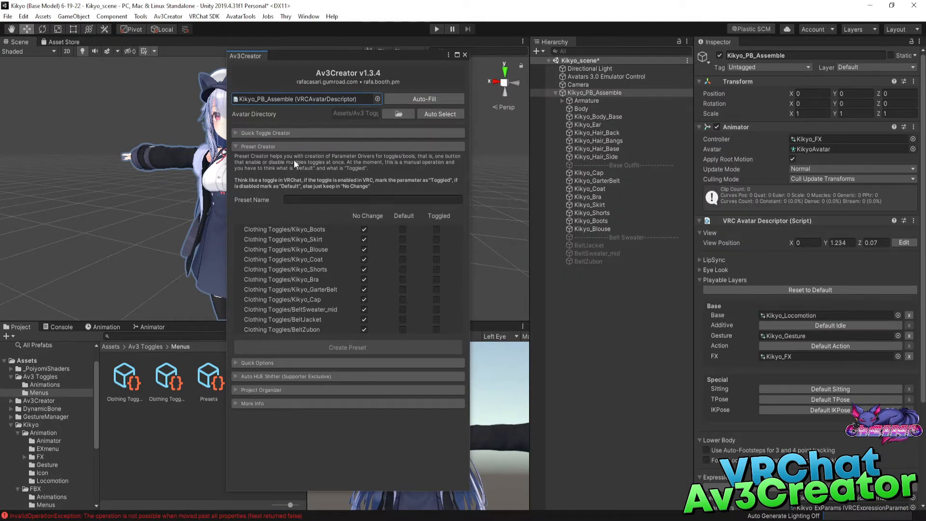
Create a "Default Outfit" preset with all eight Kikyo clothing toggles set to Toggled and the three Belt toggles set to Default.
{"action": "left_click", "coordinate": [236, 148]}
{"action": "left_click", "coordinate": [236, 148]}
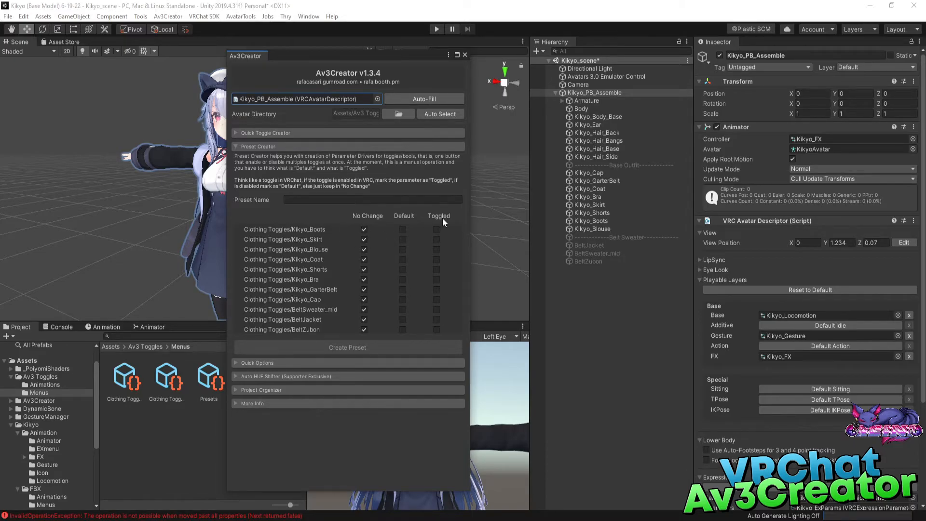
{"action": "left_click", "coordinate": [437, 229]}
{"action": "left_click", "coordinate": [437, 260]}
{"action": "left_click", "coordinate": [437, 299]}
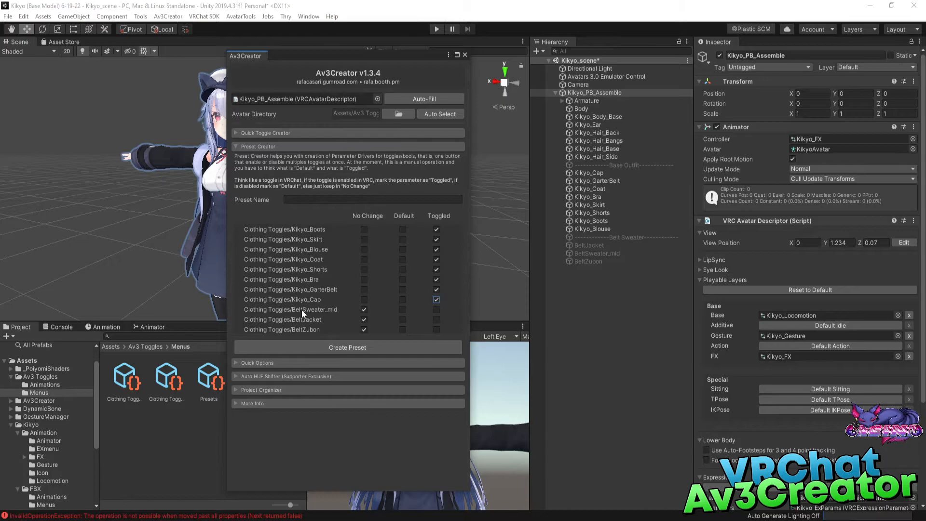
{"action": "left_click", "coordinate": [403, 310]}
{"action": "left_click", "coordinate": [402, 320]}
{"action": "left_click", "coordinate": [403, 330]}
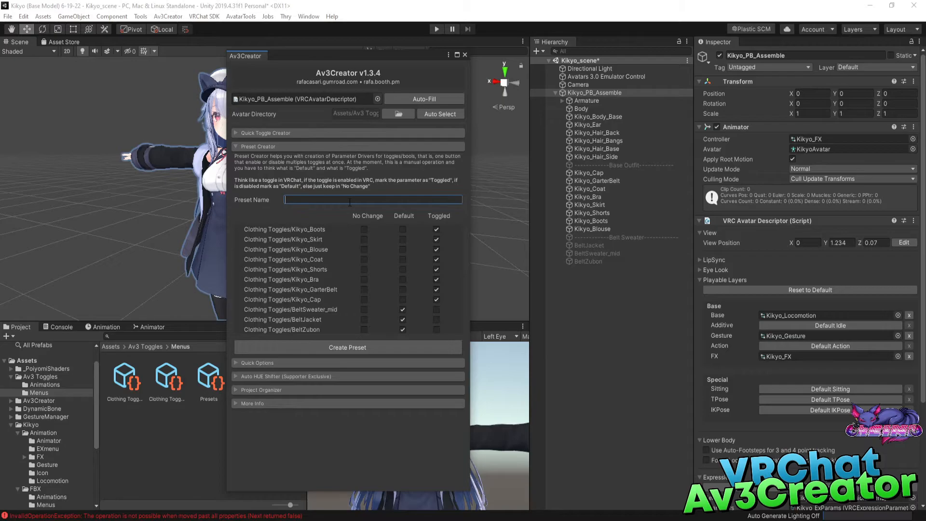
{"action": "type", "text": "Default Outfit"}
{"action": "left_click", "coordinate": [350, 355]}
Create a "Belt Outfit" preset with the Kikyo toggles set to Default and the Belt toggles set to Toggled, and close Av3Creator.
{"action": "left_click", "coordinate": [436, 300]}
{"action": "left_click", "coordinate": [404, 229]}
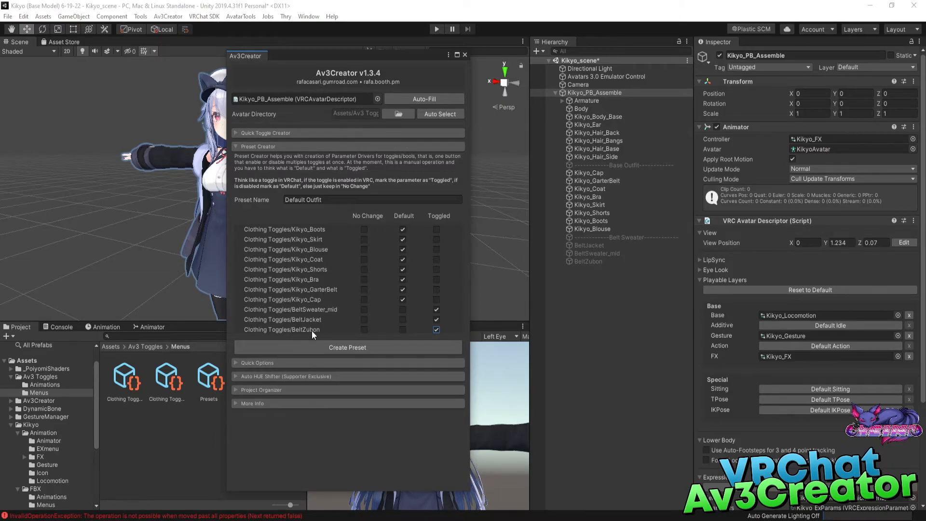
{"action": "left_click", "coordinate": [335, 200]}
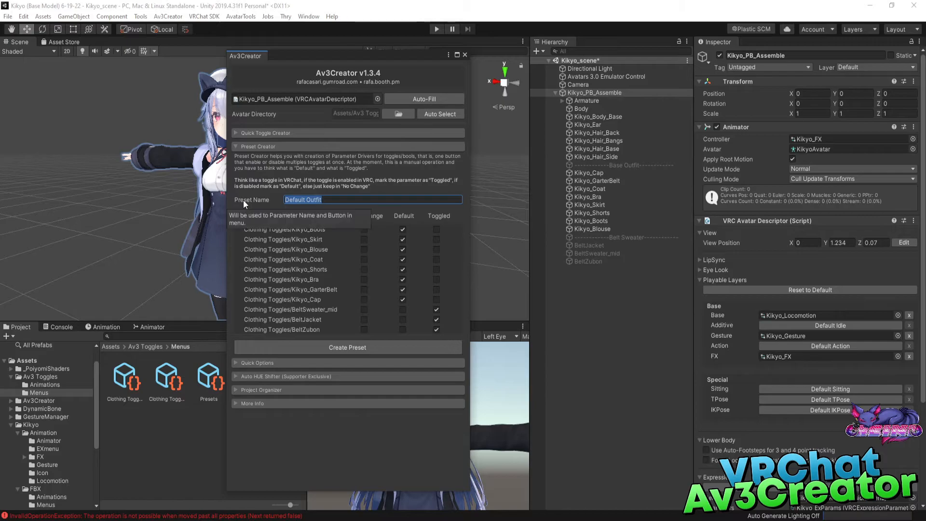
{"action": "type", "text": "Belt Outfit"}
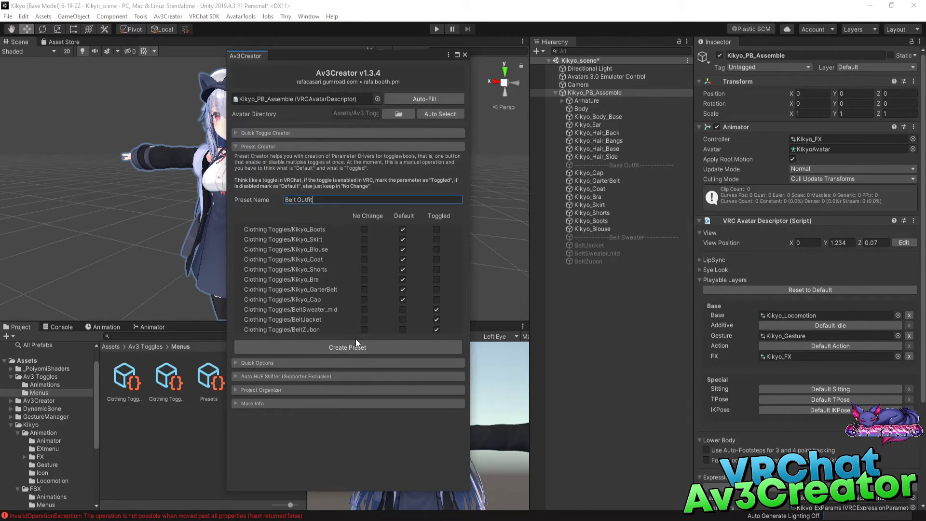
{"action": "left_click", "coordinate": [363, 349]}
{"action": "left_click", "coordinate": [465, 55]}
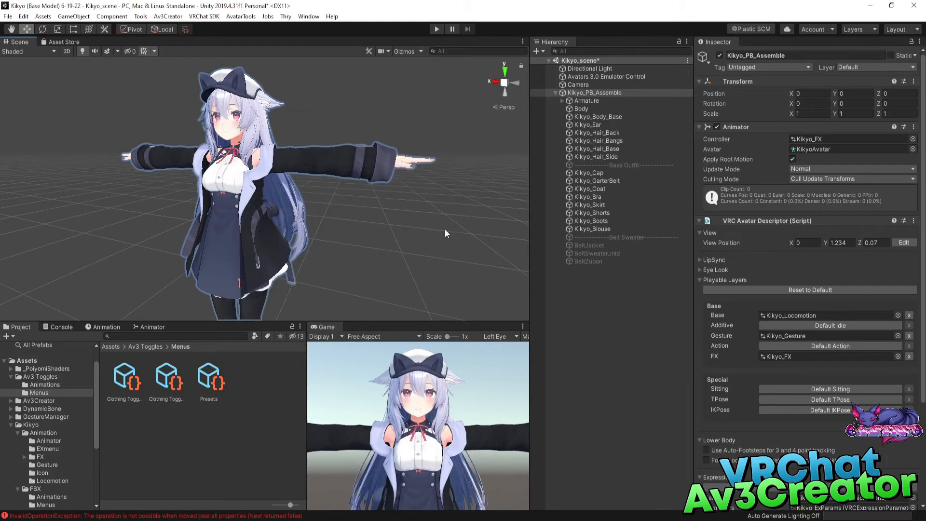
Follow the avatar's Kikyo_EX expressions menu to the Presets submenu and inspect its Default Outfit and Belt Outfit controls.
{"action": "left_click", "coordinate": [583, 92]}
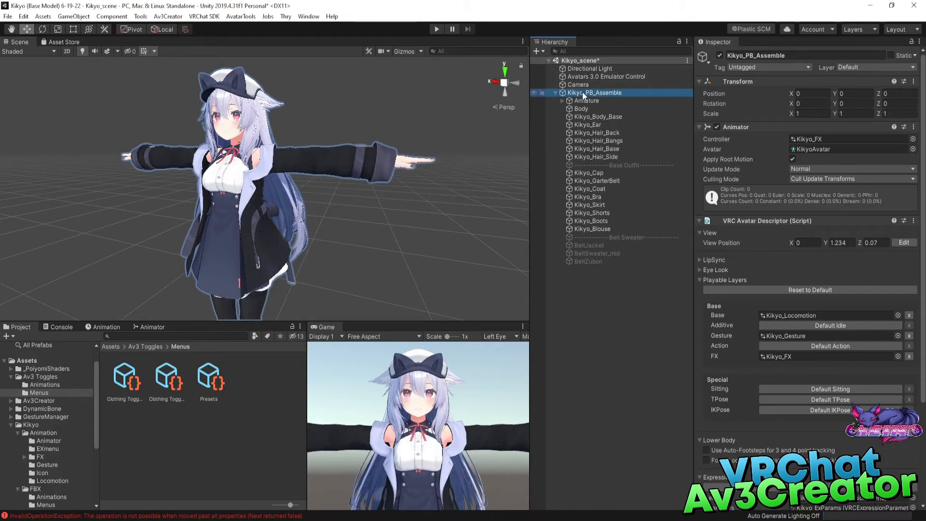
{"action": "scroll", "coordinate": [811, 290], "scroll_direction": "down", "scroll_amount": 5}
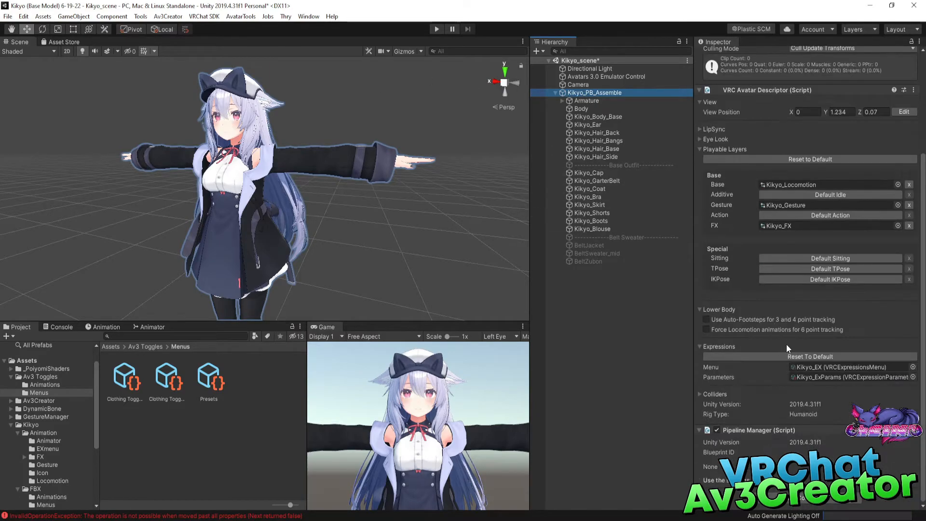
{"action": "left_click", "coordinate": [822, 367]}
{"action": "double_click", "coordinate": [822, 367]}
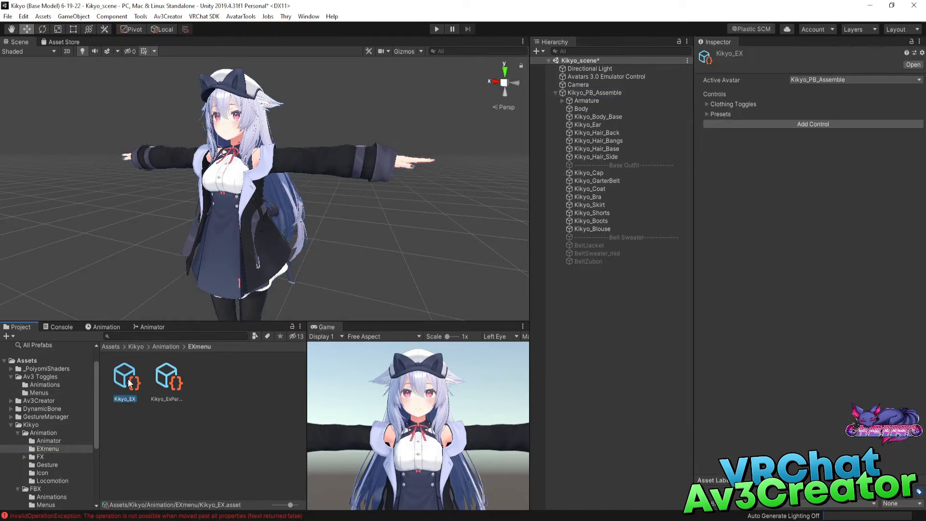
{"action": "left_click", "coordinate": [707, 114]}
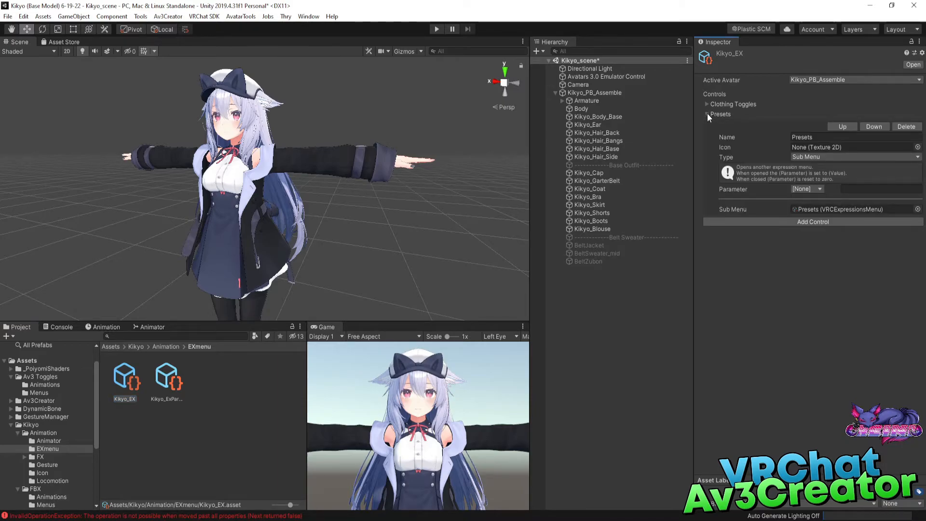
{"action": "left_click", "coordinate": [845, 210]}
{"action": "left_click", "coordinate": [220, 382]}
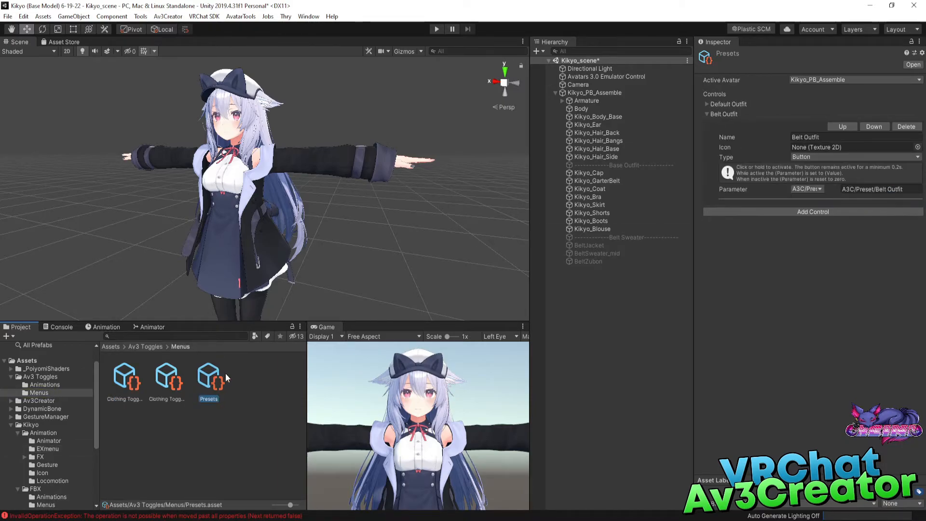
{"action": "left_click", "coordinate": [707, 115]}
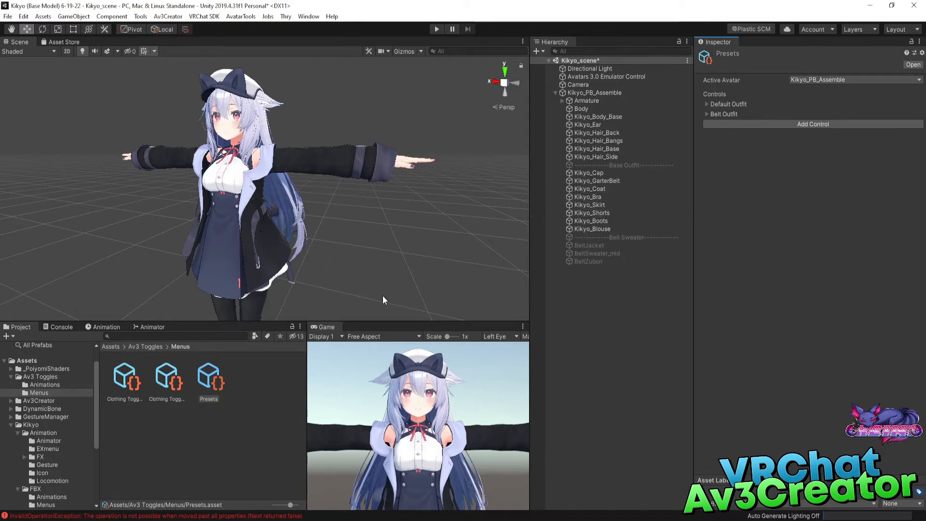
Start play mode and open Kikyo_PB_Assemble's expressions in the GestureManager radial menu.
{"action": "left_click", "coordinate": [427, 245]}
{"action": "left_click", "coordinate": [591, 93]}
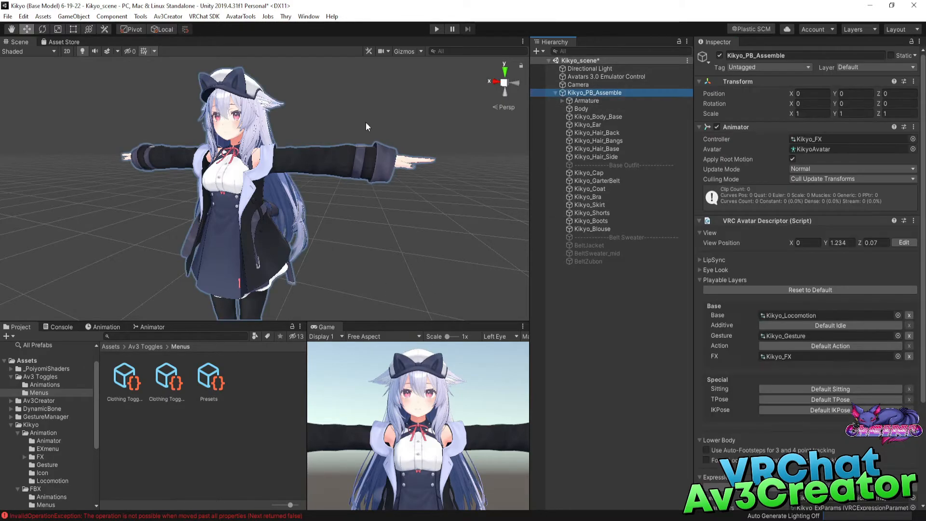
{"action": "left_click", "coordinate": [435, 29]}
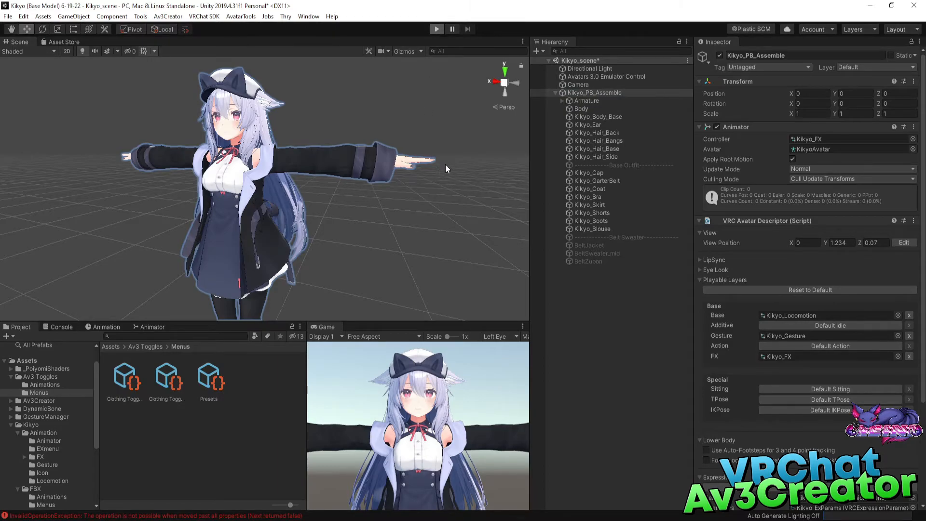
{"action": "left_click", "coordinate": [592, 91]}
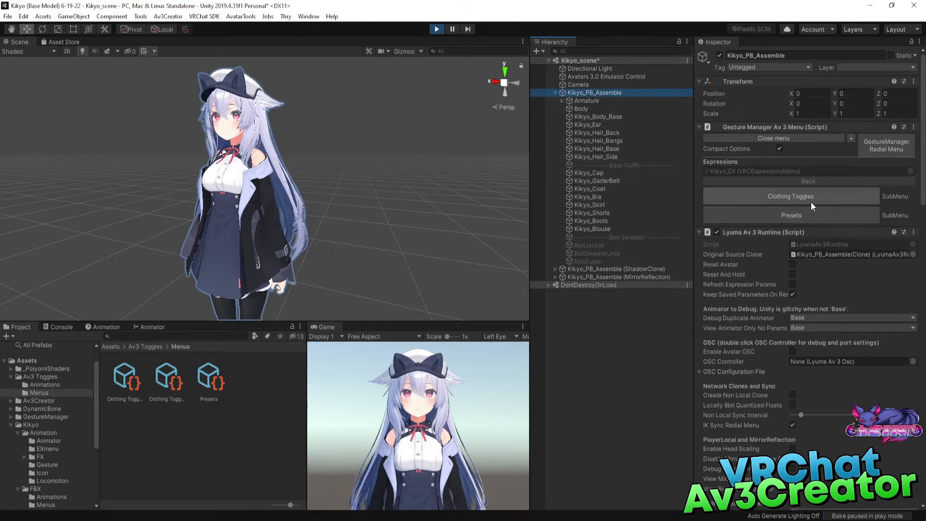
{"action": "left_click", "coordinate": [882, 149]}
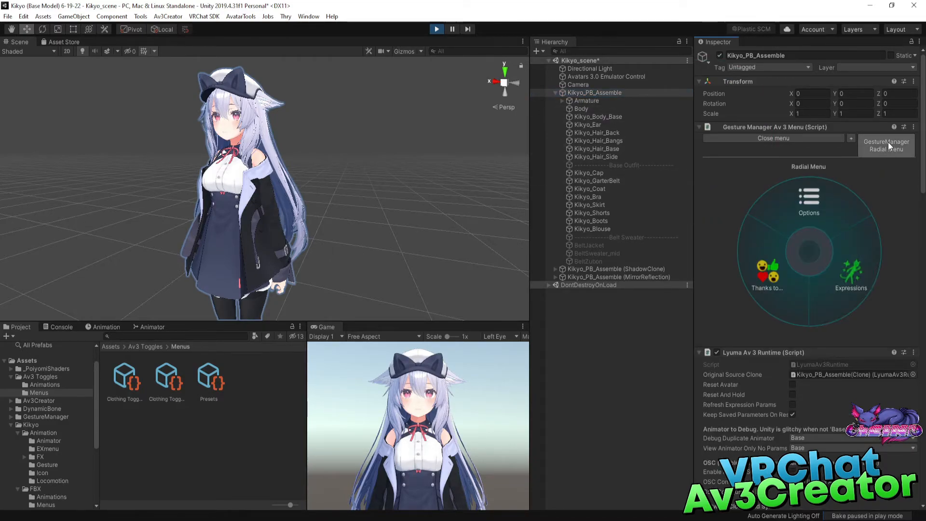
{"action": "left_click", "coordinate": [888, 142]}
{"action": "left_click", "coordinate": [890, 143]}
{"action": "left_click", "coordinate": [846, 279]}
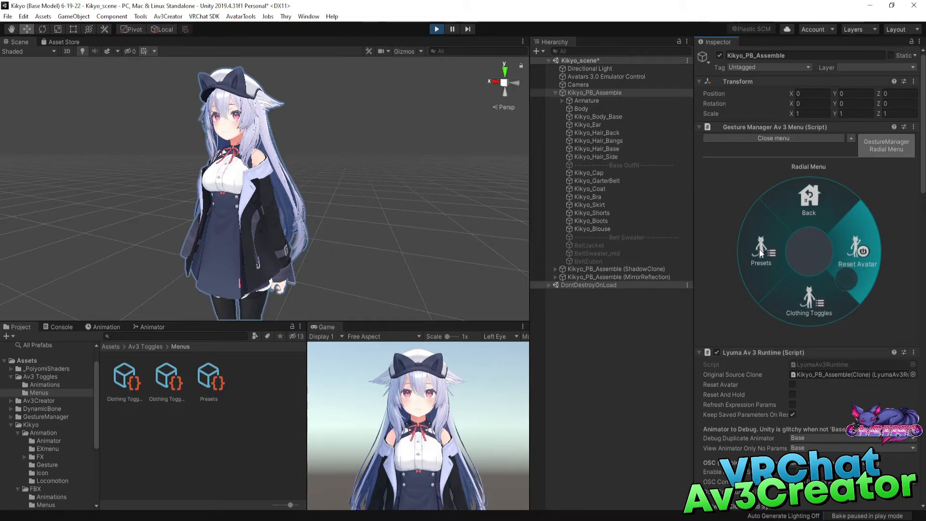
Browse both pages of the Clothing Toggles radial menu and return to the main expressions menu.
{"action": "left_click", "coordinate": [812, 302]}
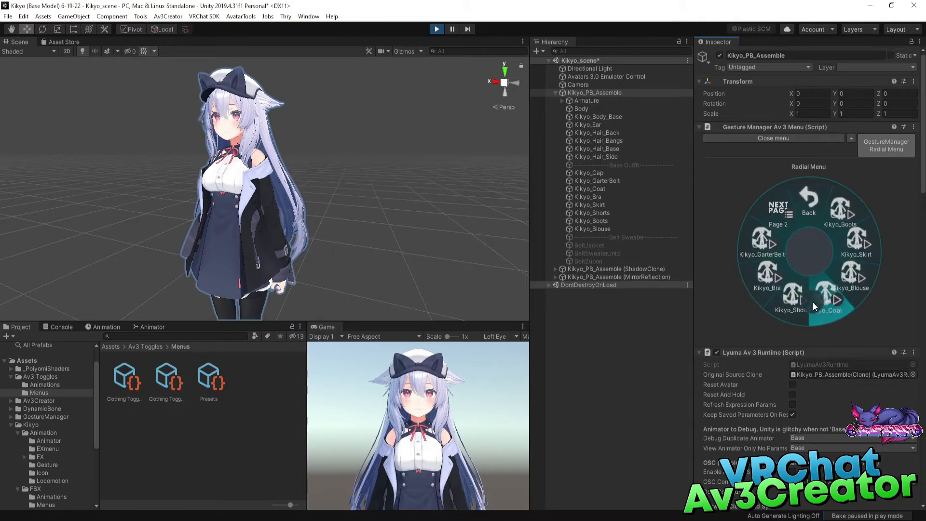
{"action": "left_click", "coordinate": [777, 220]}
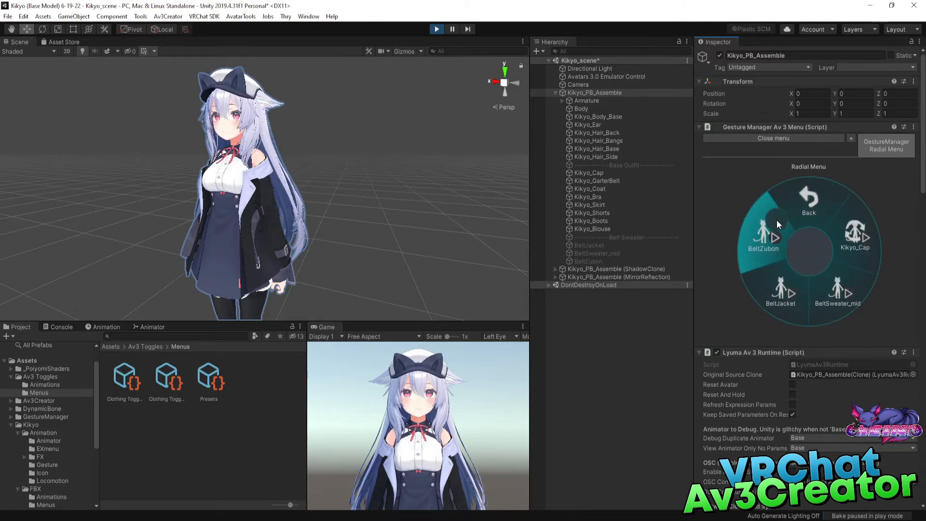
{"action": "left_click", "coordinate": [814, 191]}
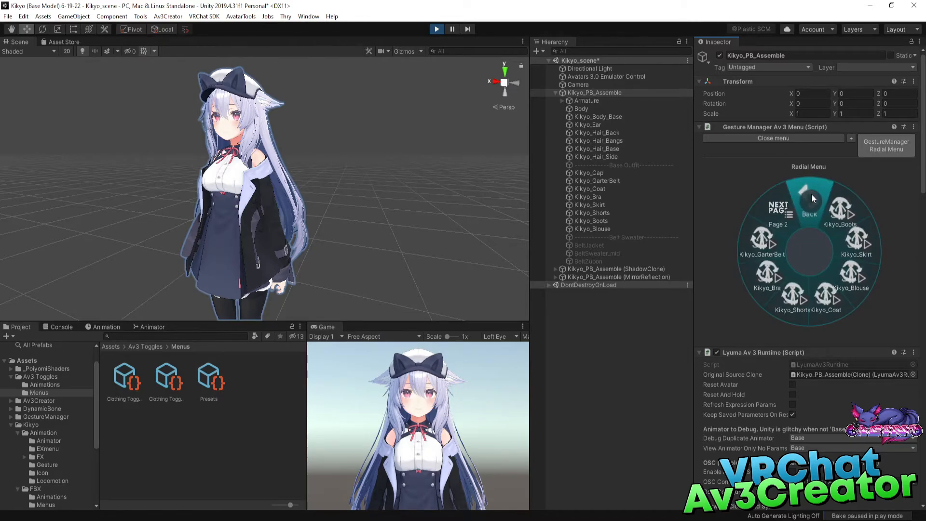
{"action": "left_click", "coordinate": [812, 194]}
Test the outfit presets by applying Belt Outfit, Default Outfit and Belt Outfit again from the Presets menu.
{"action": "left_click", "coordinate": [767, 253]}
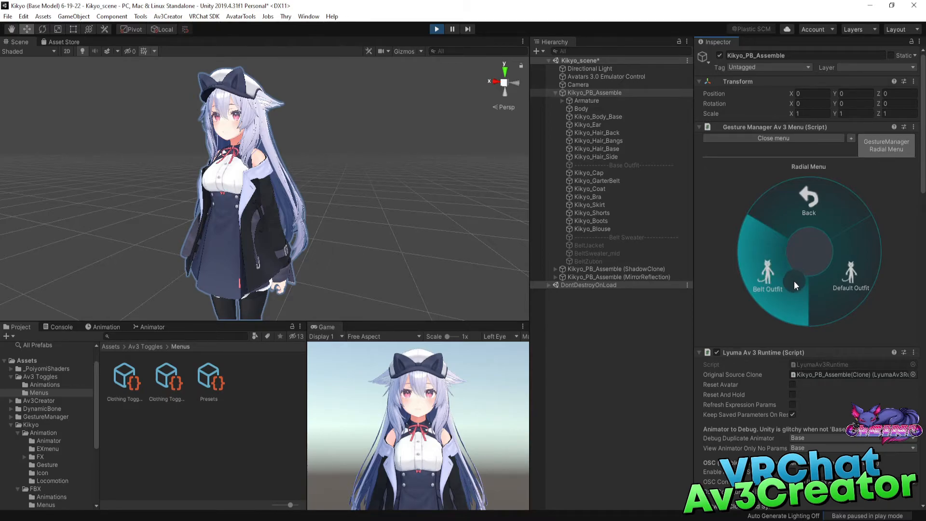
{"action": "left_click", "coordinate": [774, 270]}
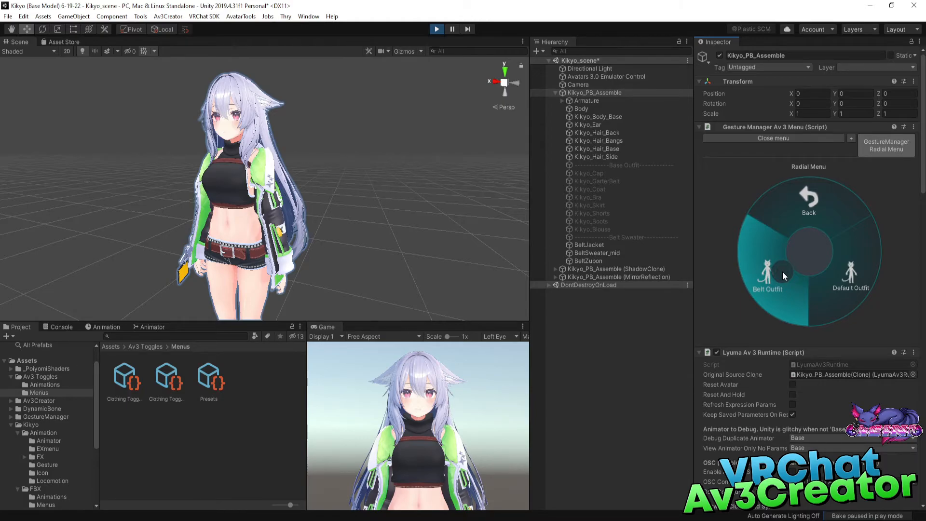
{"action": "left_click", "coordinate": [849, 279]}
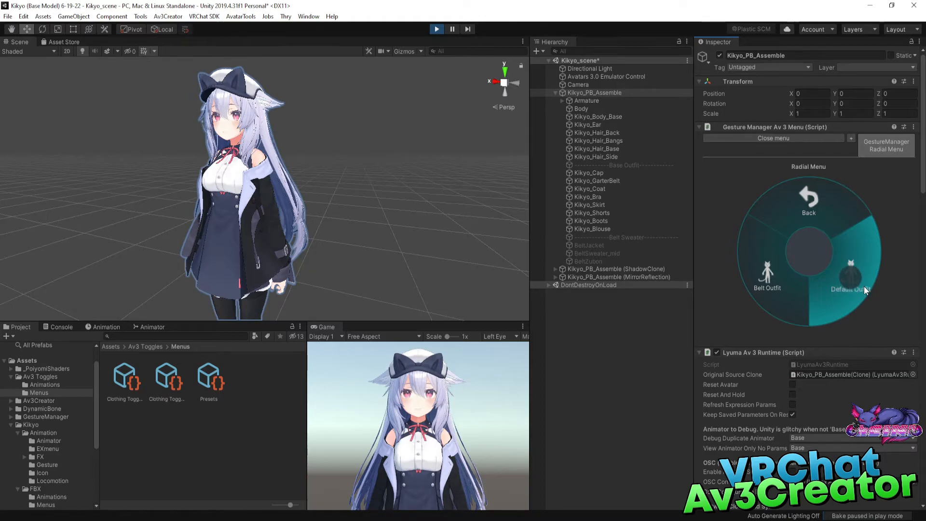
{"action": "left_click", "coordinate": [771, 279]}
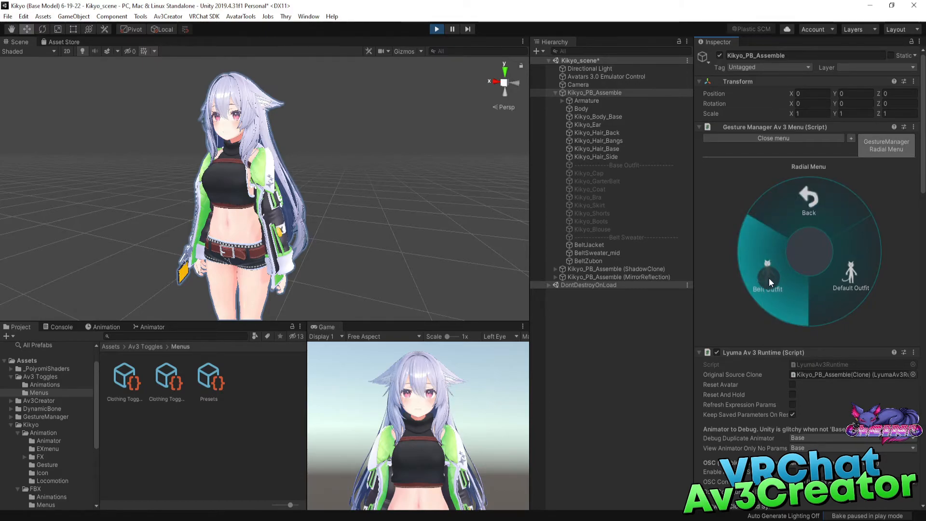
Mix the outfits through the Clothing Toggles menu by switching BeltJacket off and Kikyo_Coat on.
{"action": "left_click", "coordinate": [798, 227]}
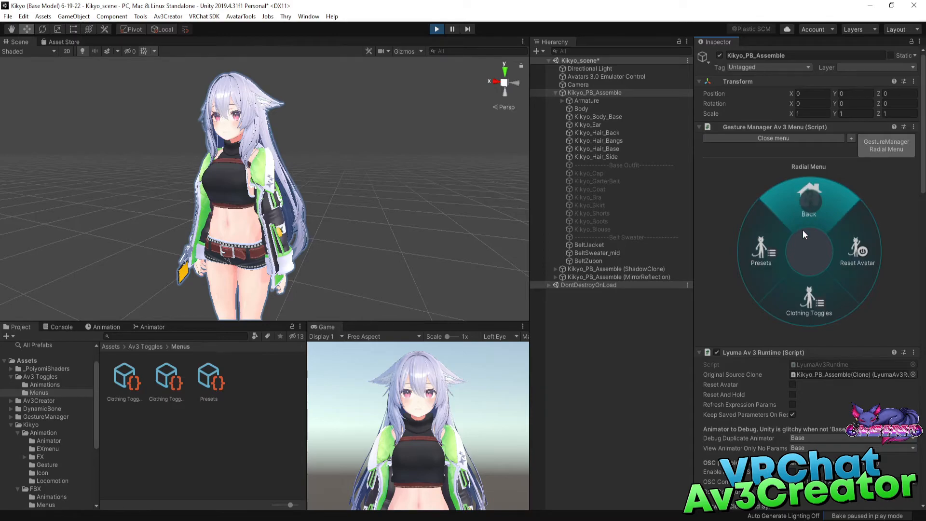
{"action": "left_click", "coordinate": [803, 308]}
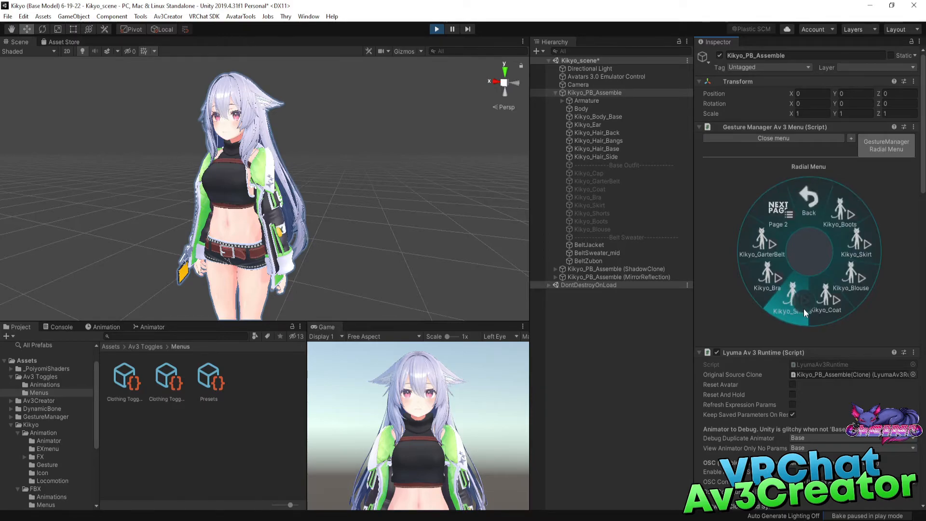
{"action": "left_click", "coordinate": [777, 205]}
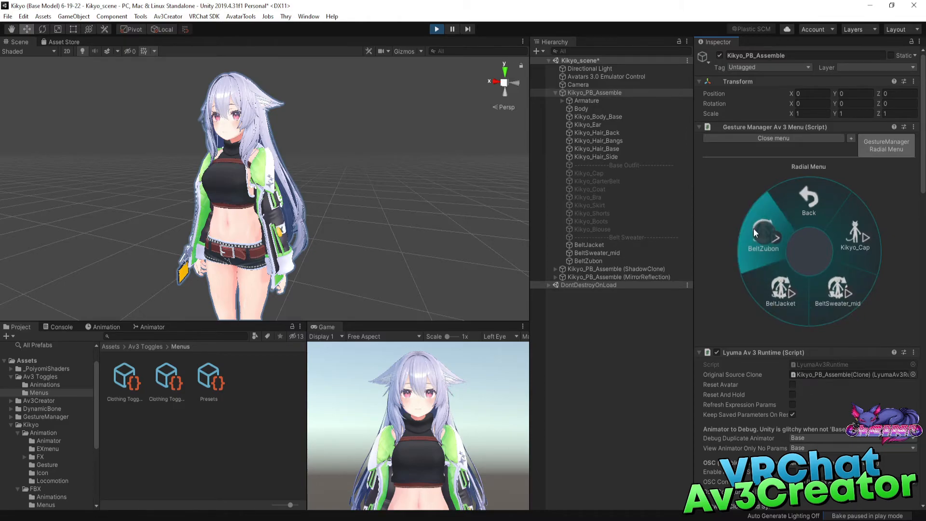
{"action": "left_click", "coordinate": [776, 291]}
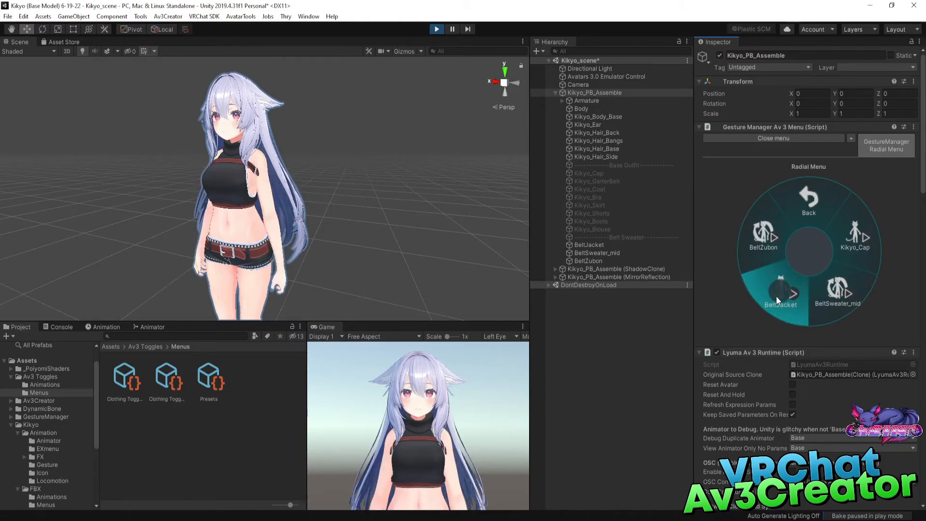
{"action": "left_click", "coordinate": [809, 203]}
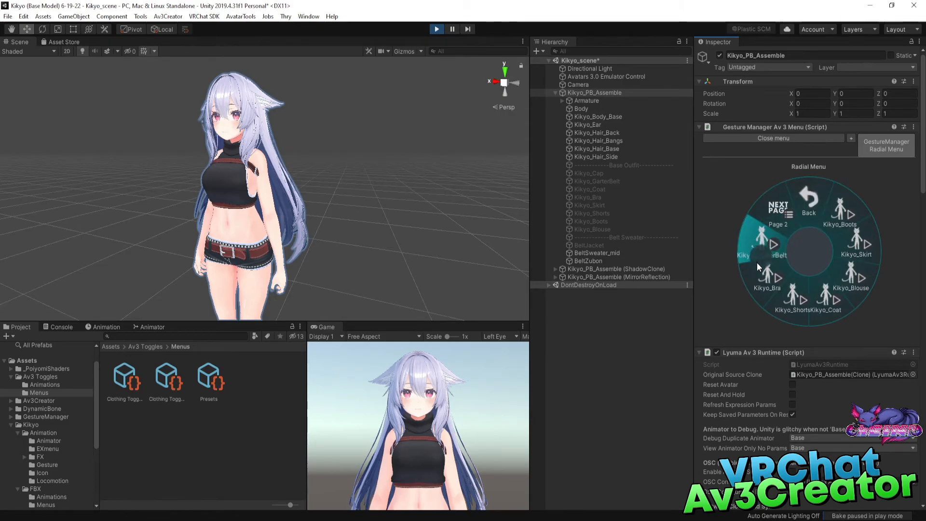
{"action": "left_click", "coordinate": [829, 307]}
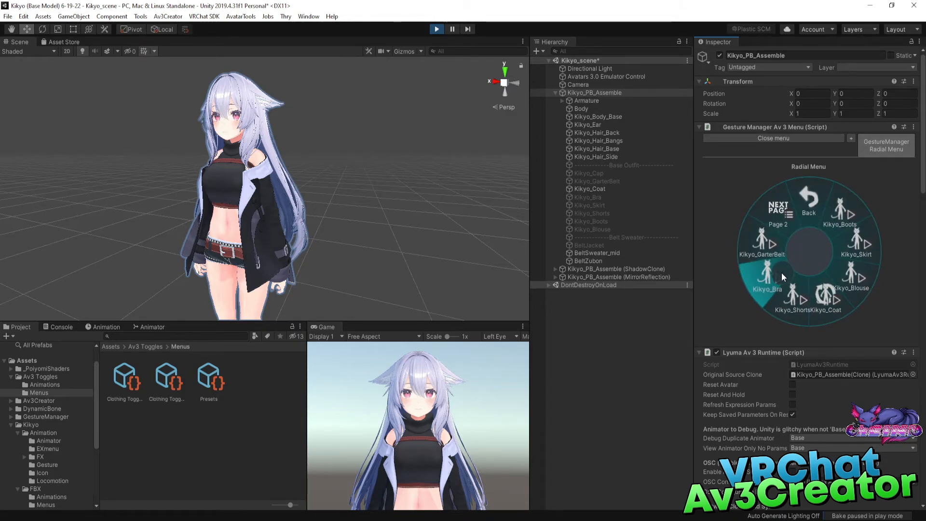
Reapply the Belt Outfit preset over the mixed clothing, and try the Default Outfit preset as well.
{"action": "left_click", "coordinate": [809, 193]}
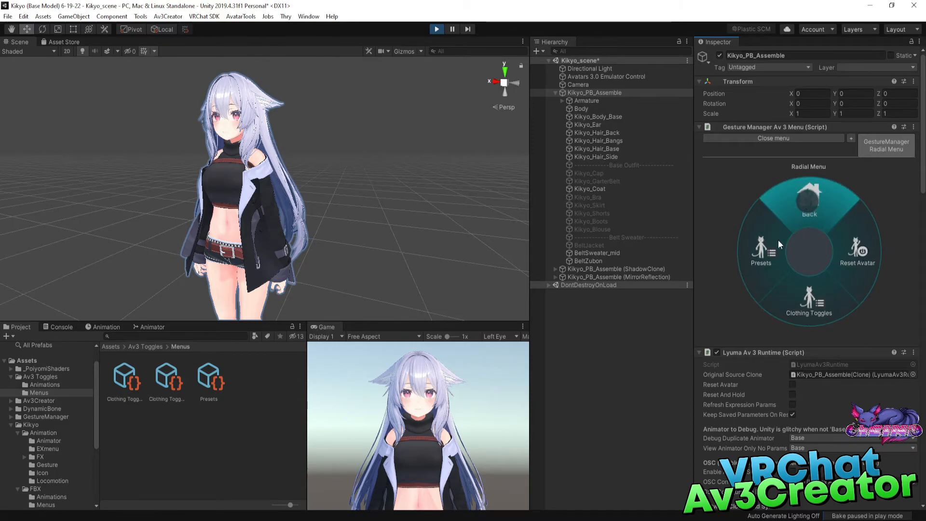
{"action": "left_click", "coordinate": [767, 250]}
{"action": "left_click", "coordinate": [786, 277]}
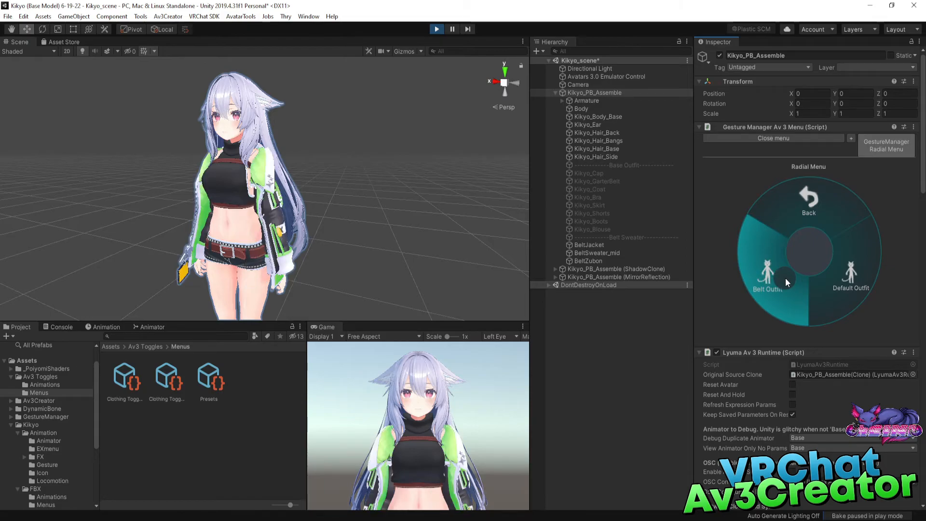
{"action": "left_click", "coordinate": [849, 274]}
{"action": "left_click", "coordinate": [807, 210]}
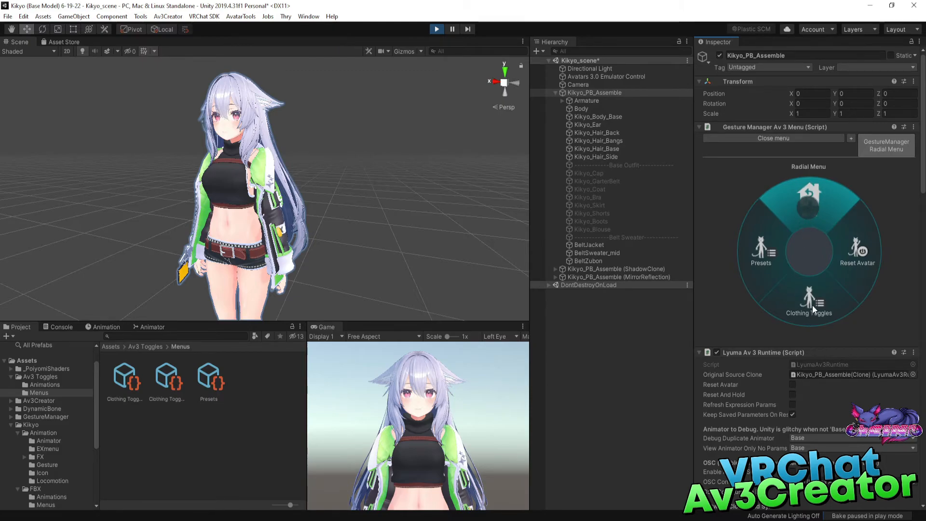
Revisit the Clothing Toggles menu, return to the radial menu's root and stop play mode.
{"action": "left_click", "coordinate": [813, 305]}
{"action": "left_click", "coordinate": [808, 208]}
{"action": "left_click", "coordinate": [810, 207]}
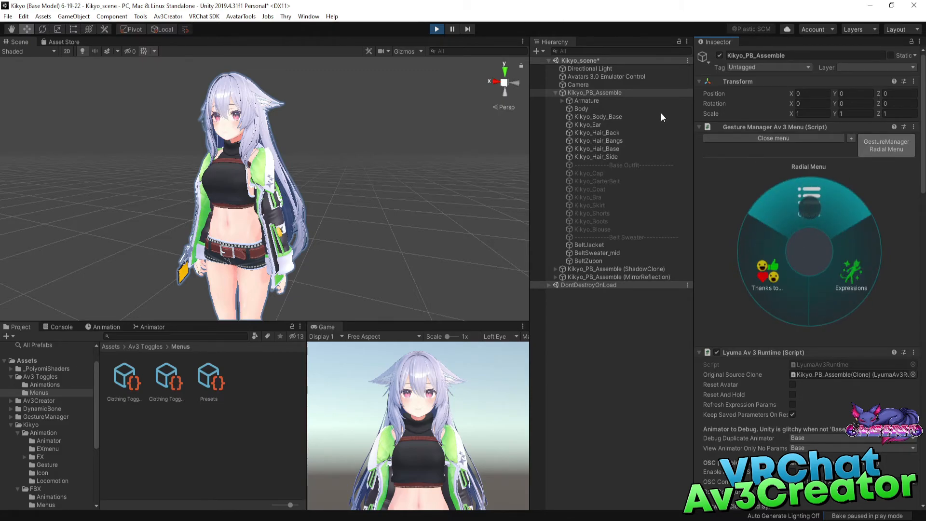
{"action": "left_click", "coordinate": [437, 30]}
Open the Kikyo_EX expressions menu asset assigned in Kikyo_PB_Assemble's avatar descriptor.
{"action": "left_click", "coordinate": [627, 94]}
{"action": "scroll", "coordinate": [852, 292], "scroll_direction": "down", "scroll_amount": 5}
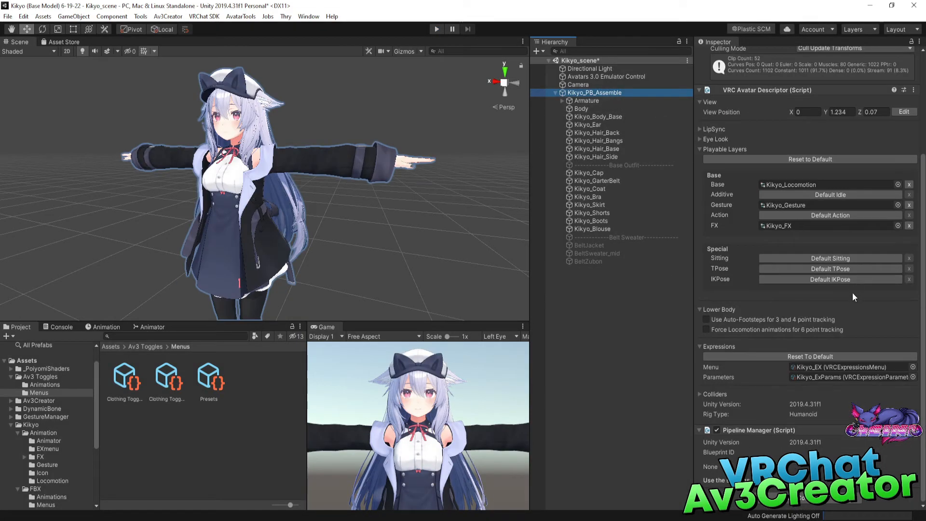
{"action": "left_click", "coordinate": [813, 366]}
{"action": "left_click", "coordinate": [125, 379]}
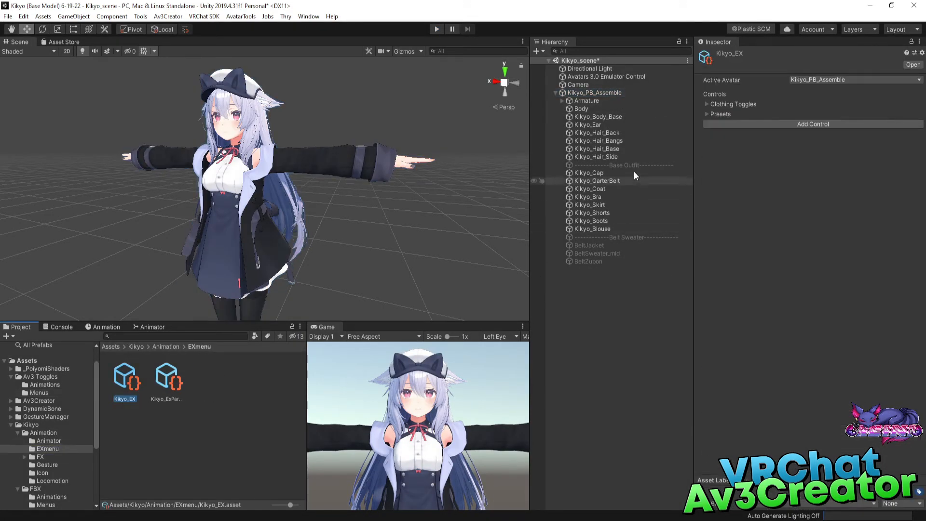
Inspect the Clothing Toggles and Presets submenu controls in the Kikyo_EX menu, collapsing each one again.
{"action": "left_click", "coordinate": [706, 104]}
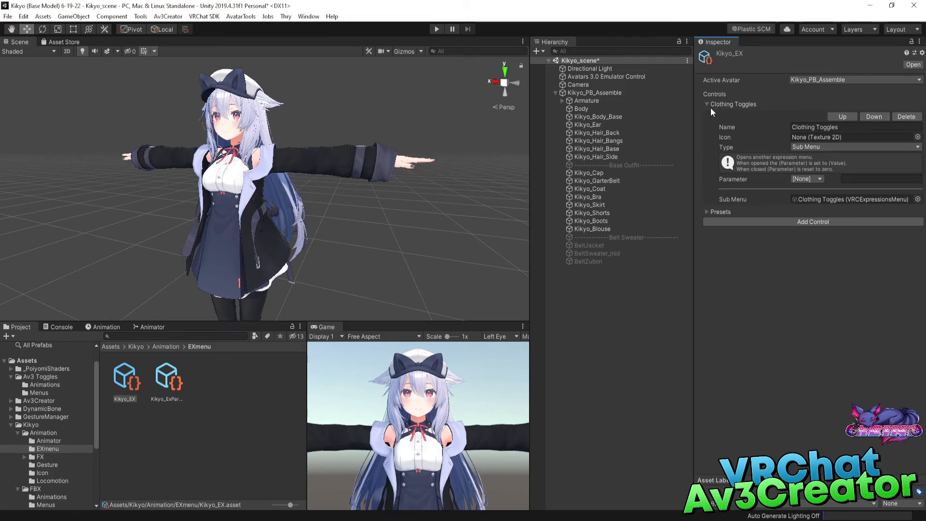
{"action": "left_click", "coordinate": [707, 103]}
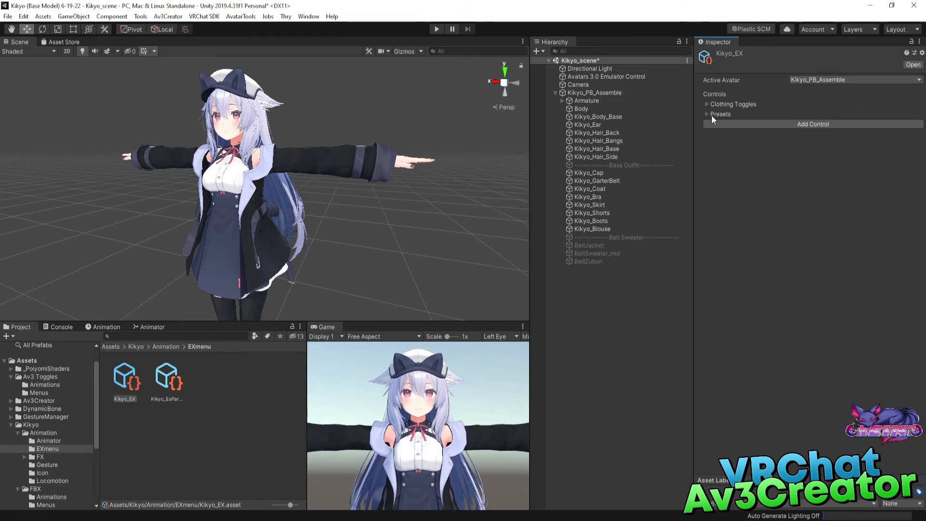
{"action": "left_click", "coordinate": [711, 115]}
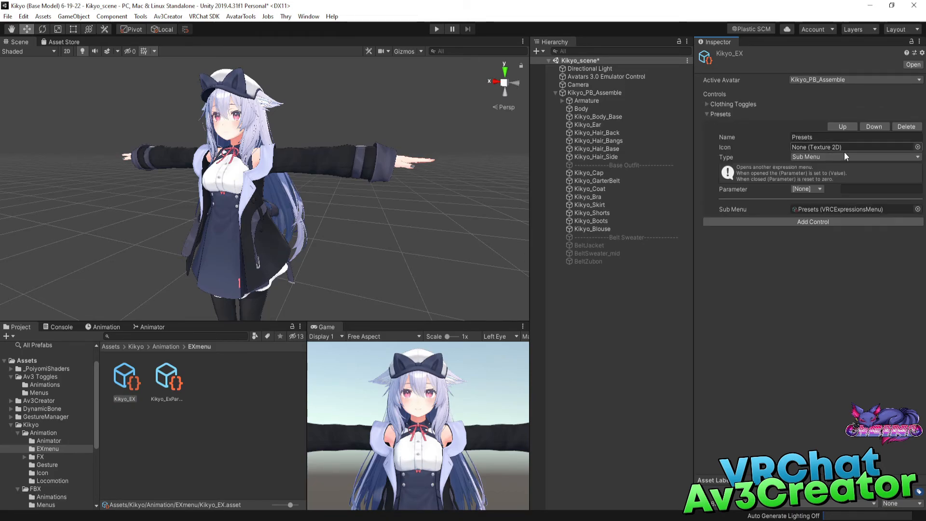
{"action": "left_click", "coordinate": [707, 114]}
{"action": "left_click", "coordinate": [708, 103]}
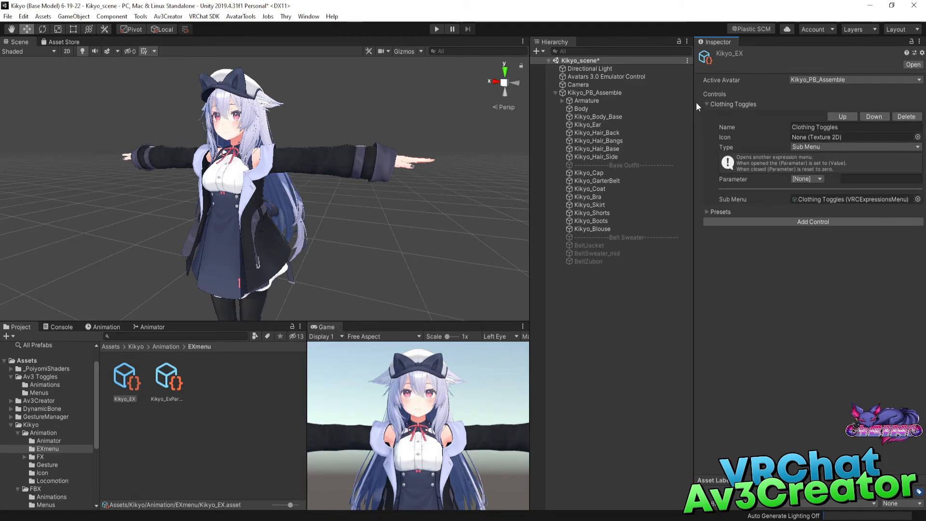
{"action": "left_click", "coordinate": [708, 104]}
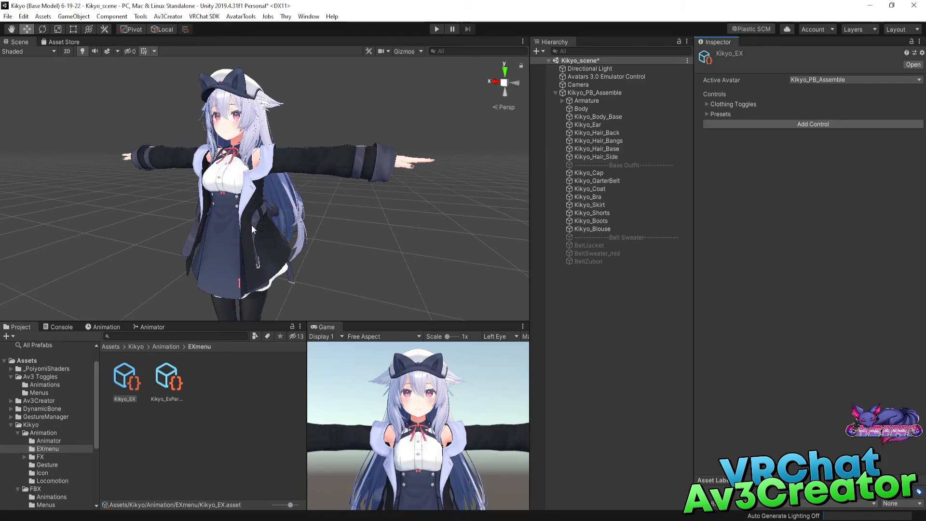
Open Av3Creator's Advanced Toggle creator and disable Create New Menu and Create Menu in its settings.
{"action": "left_click", "coordinate": [173, 16]}
{"action": "left_click", "coordinate": [205, 41]}
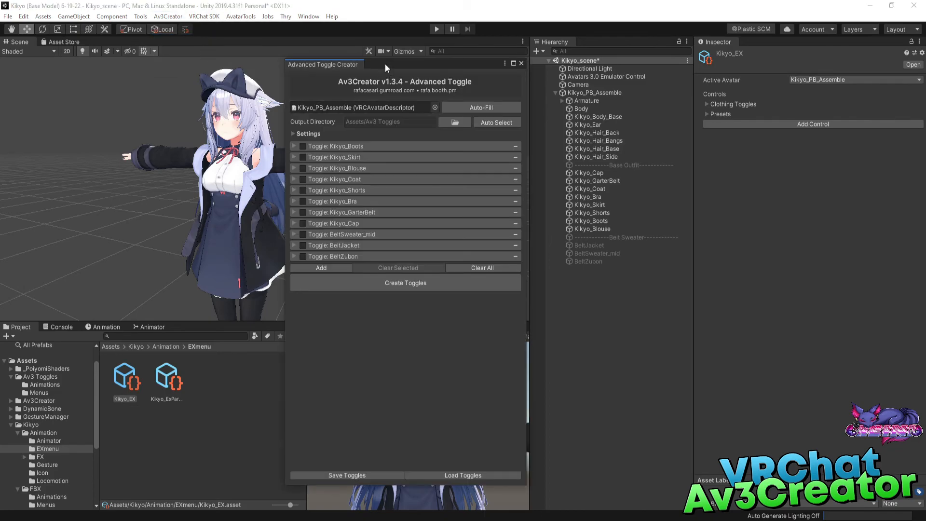
{"action": "left_click_drag", "start_coordinate": [385, 64], "coordinate": [375, 78]}
{"action": "left_click", "coordinate": [284, 149]}
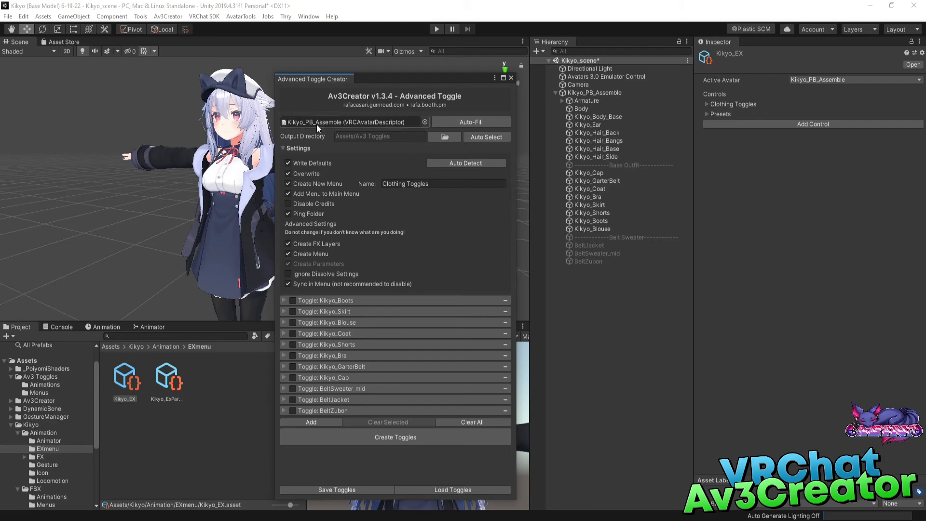
{"action": "left_click", "coordinate": [296, 184]}
{"action": "left_click", "coordinate": [296, 257]}
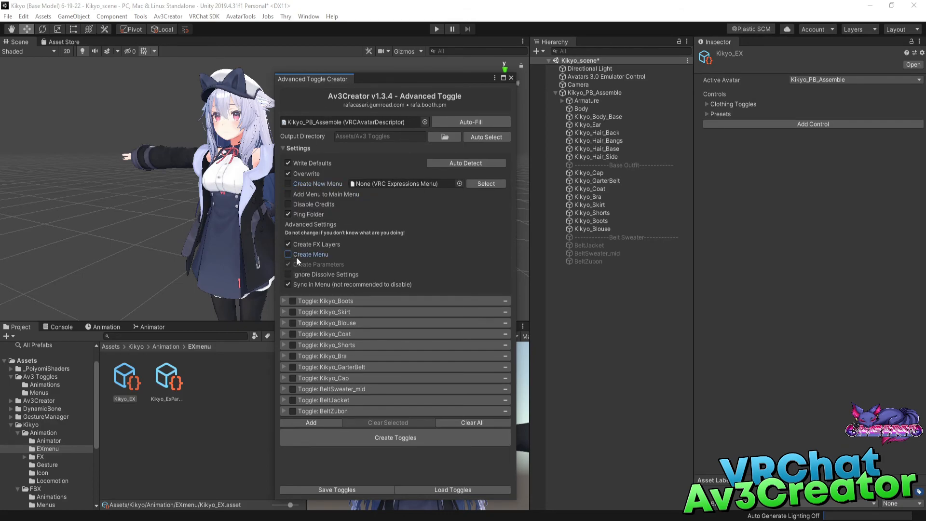